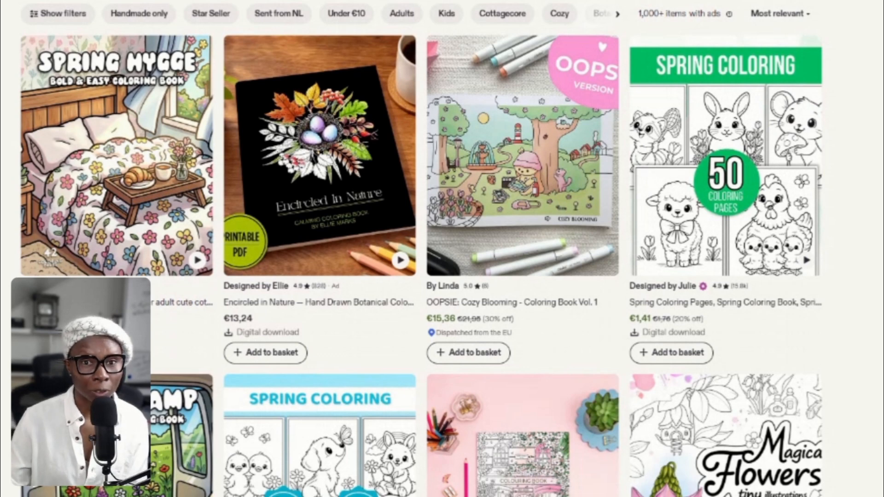
Browse the spring coloring book listings on Etsy and look through the finished spring coloring page designs
scroll(869, 462, "up", 2)
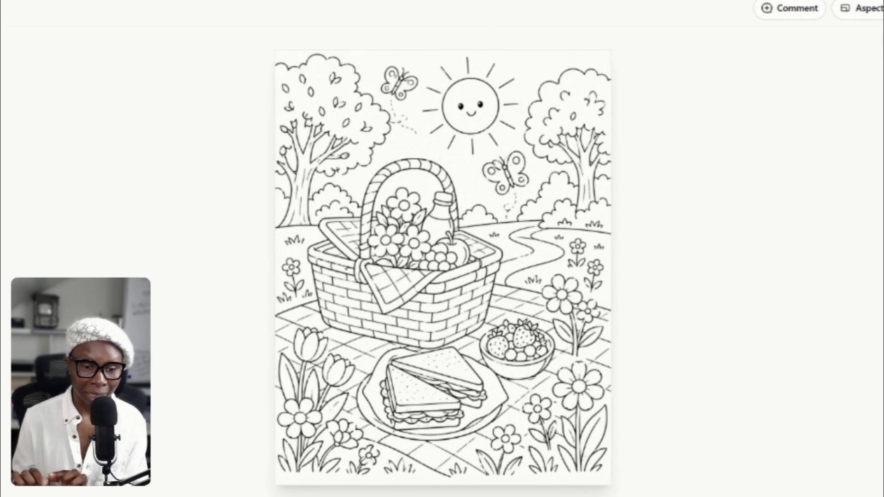
key("Down")
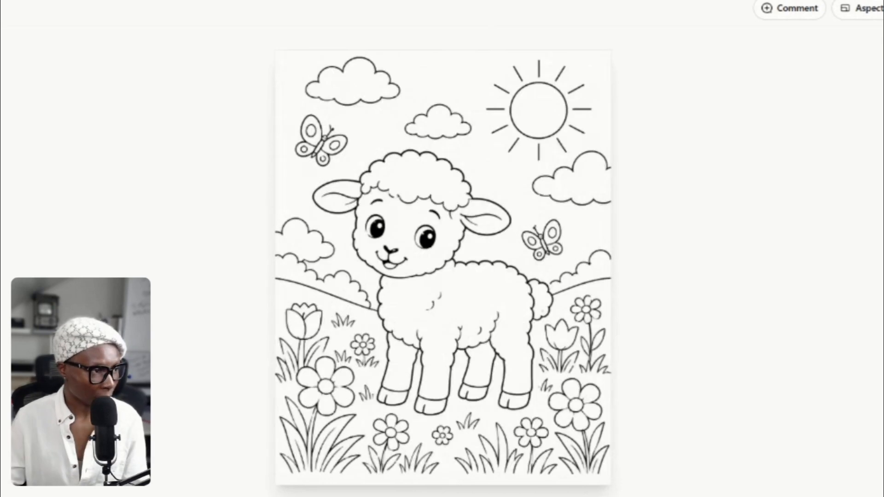
key("Down")
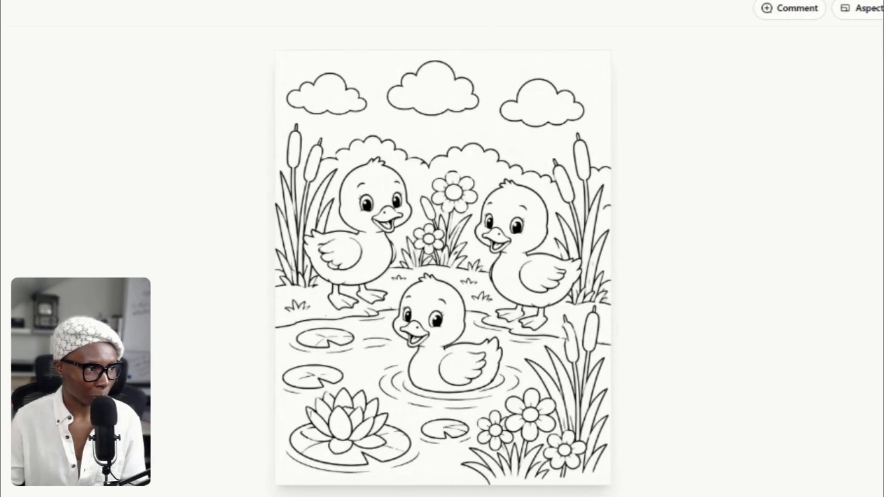
key("Down")
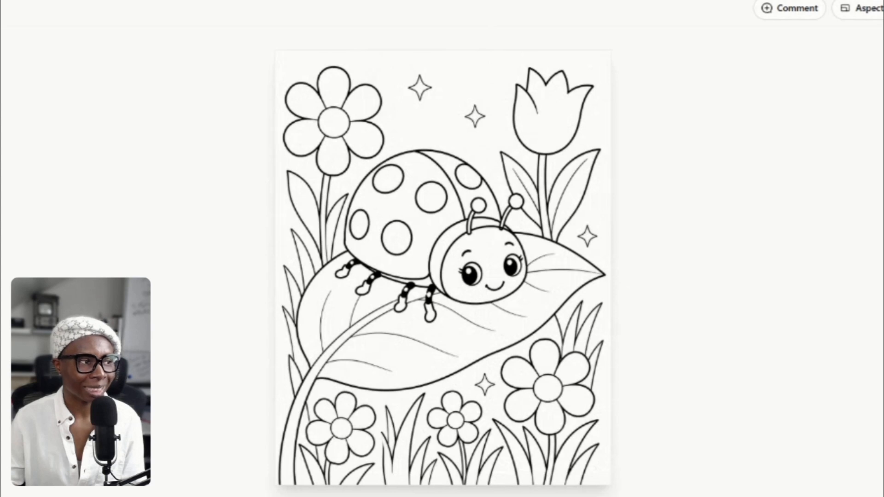
key("Down")
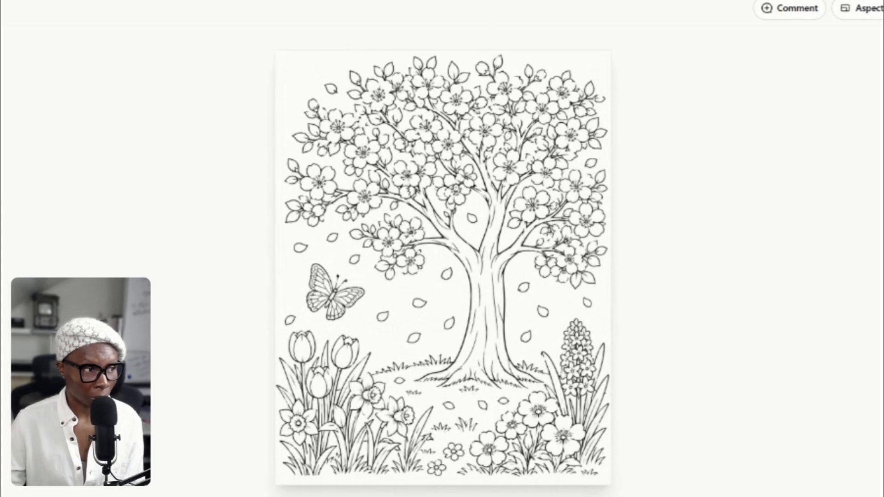
key("Right")
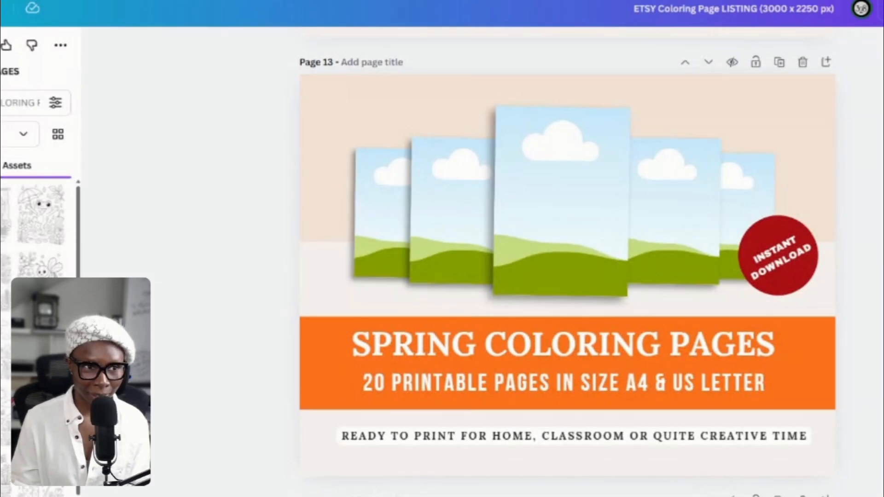
Compare the alphabet coloring pages listing image on page 12 with the spring coloring pages template on page 13
scroll(567, 262, "up", 10)
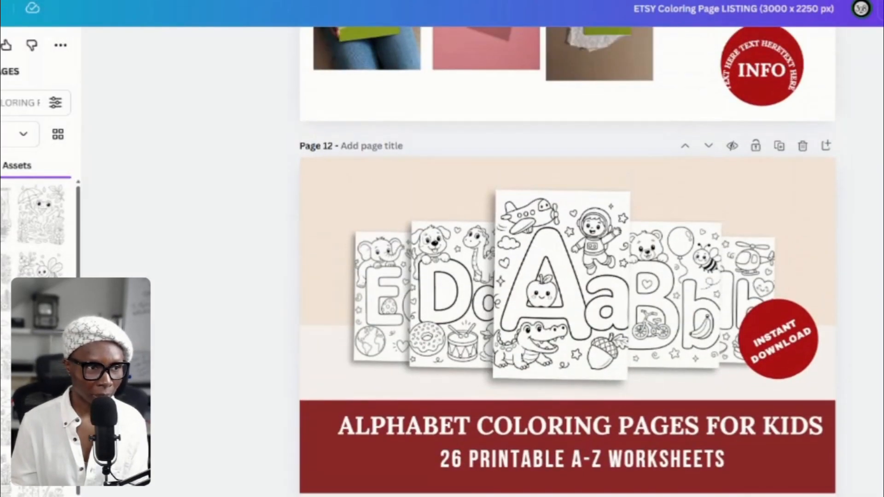
scroll(568, 261, "down", 3)
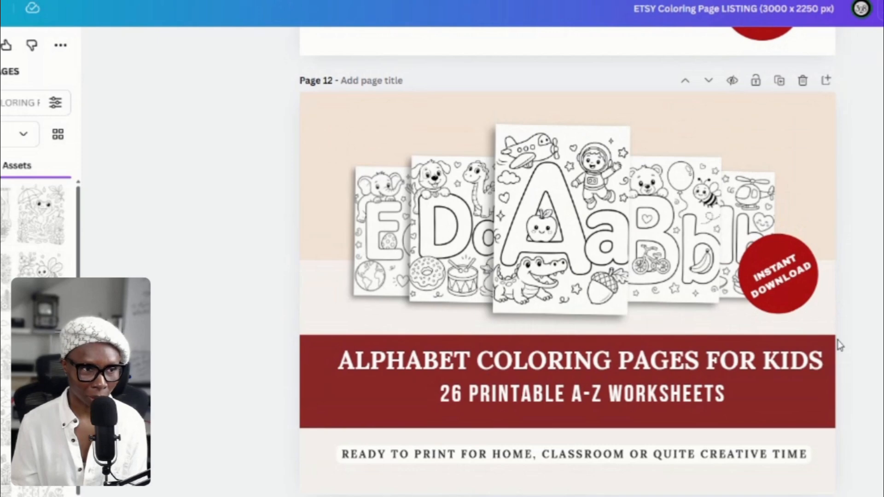
scroll(839, 390, "down", 8)
scroll(837, 389, "down", 2)
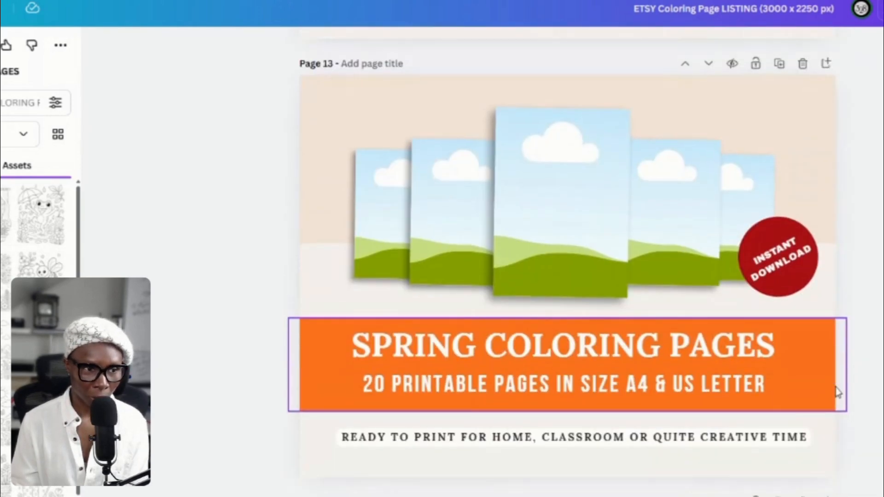
scroll(839, 394, "up", 2)
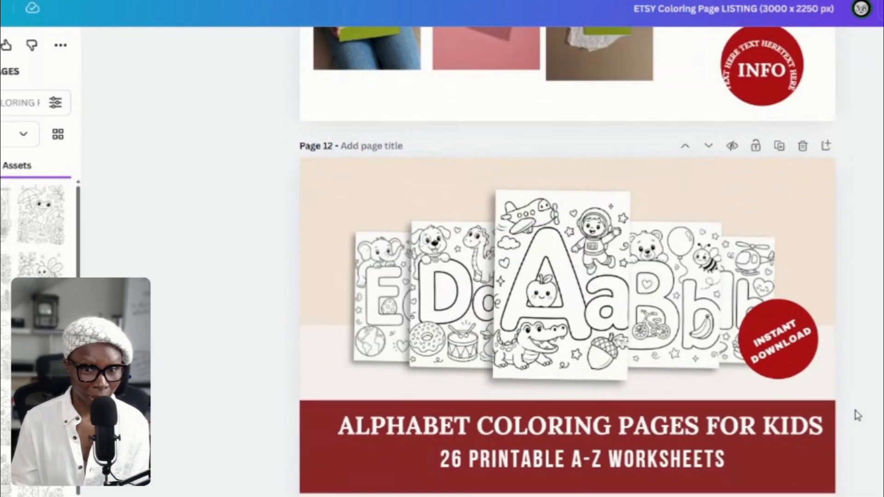
scroll(854, 415, "down", 2)
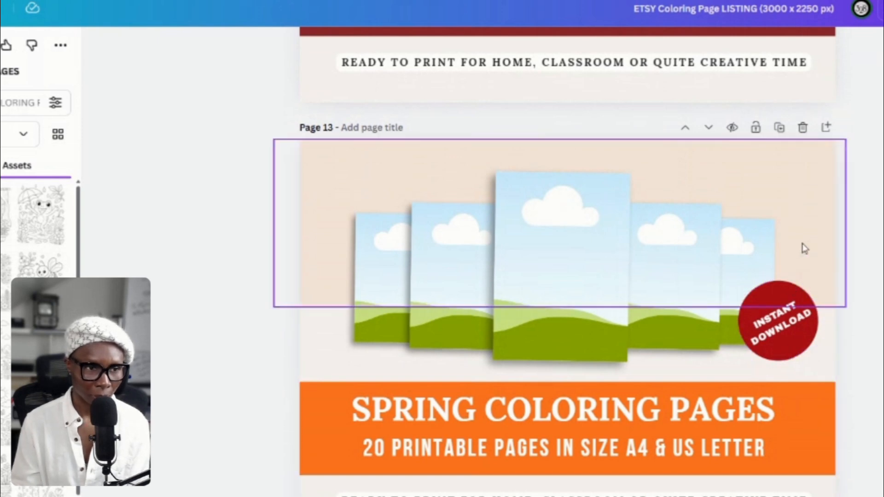
Fill the five mockup frames on page 13 with spring coloring pages, placing the ladybug page in the centre frame
scroll(817, 277, "down", 2)
scroll(821, 284, "up", 2)
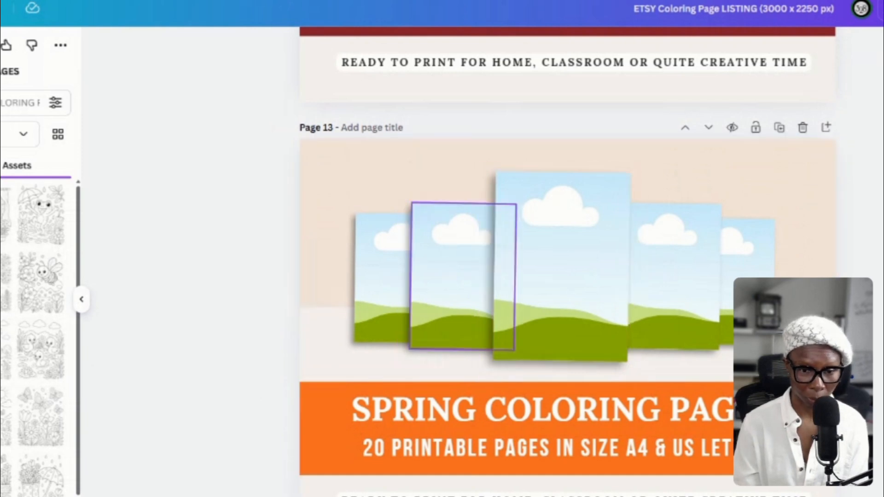
left_click_drag(575, 306, 564, 248)
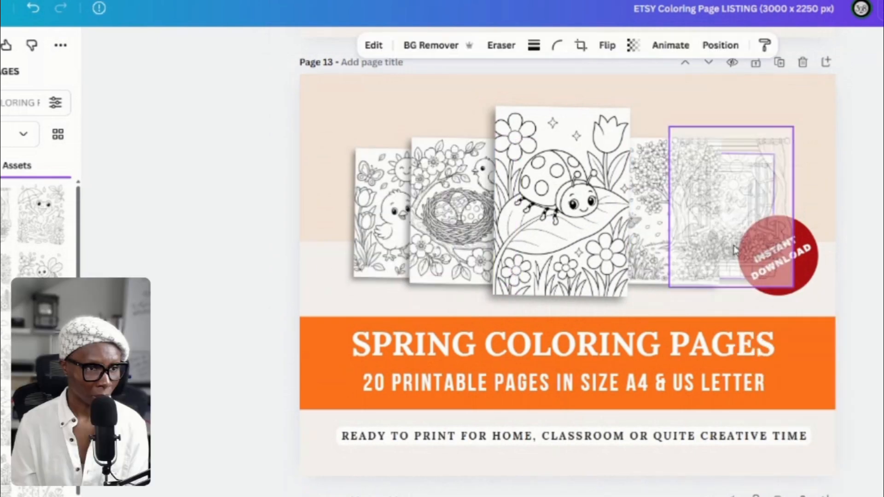
left_click(875, 400)
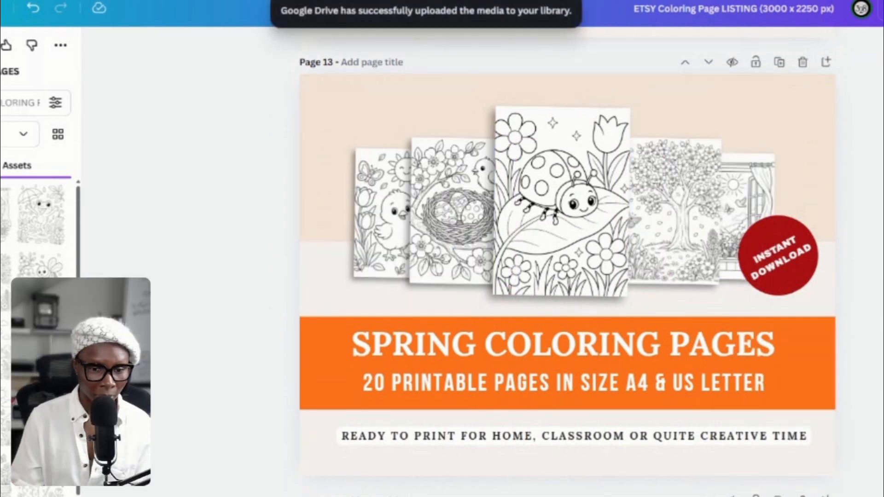
Change the font of the subtitle "20 printable pages in size A4 & US letter" to Lora
left_click(687, 385)
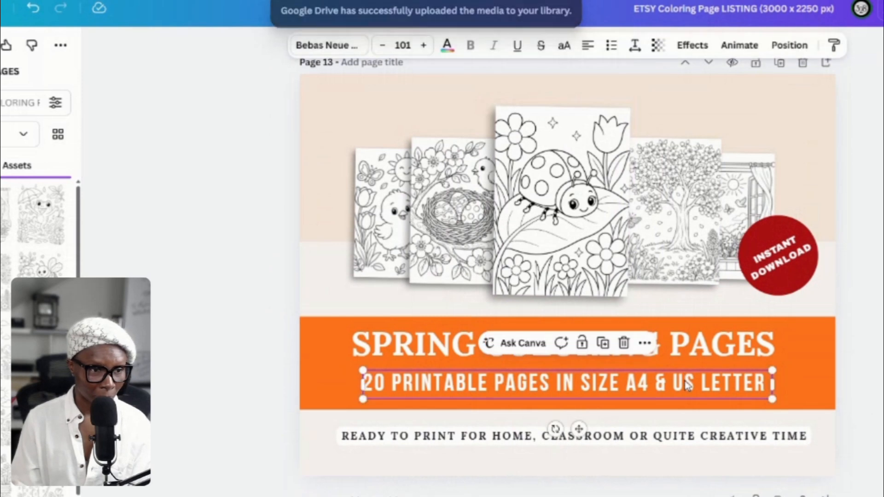
left_click(687, 385)
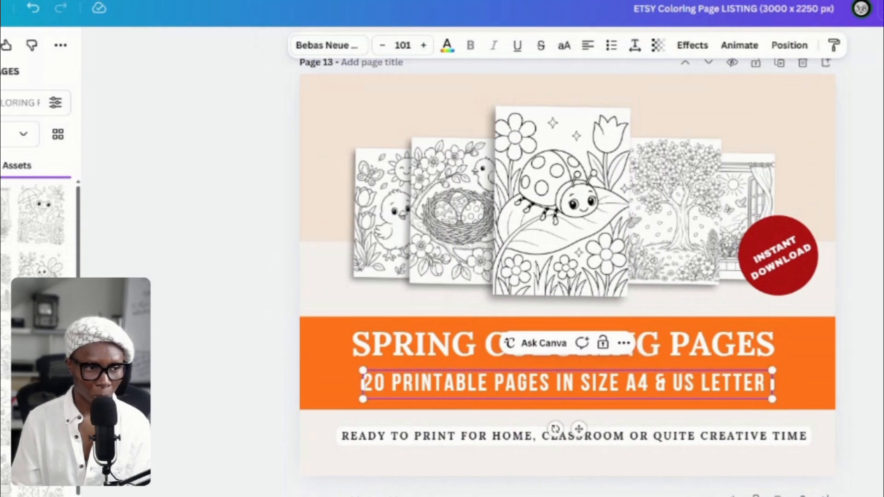
left_click_drag(768, 385, 362, 391)
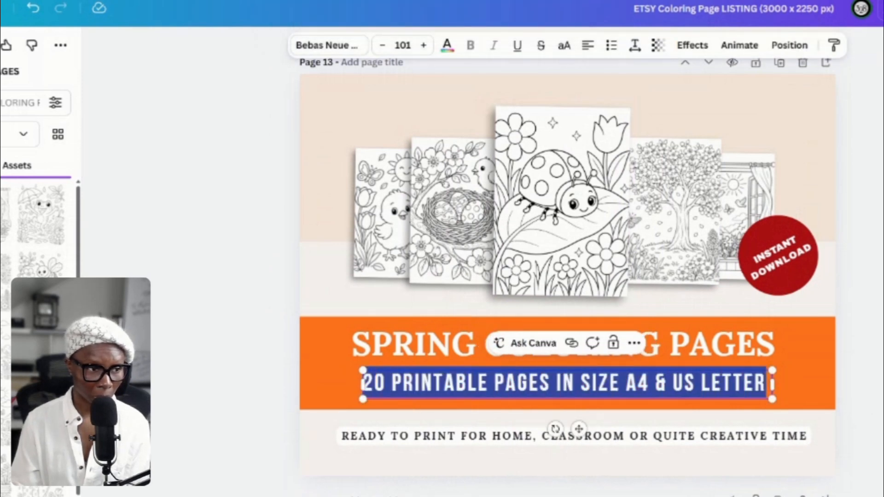
left_click(325, 45)
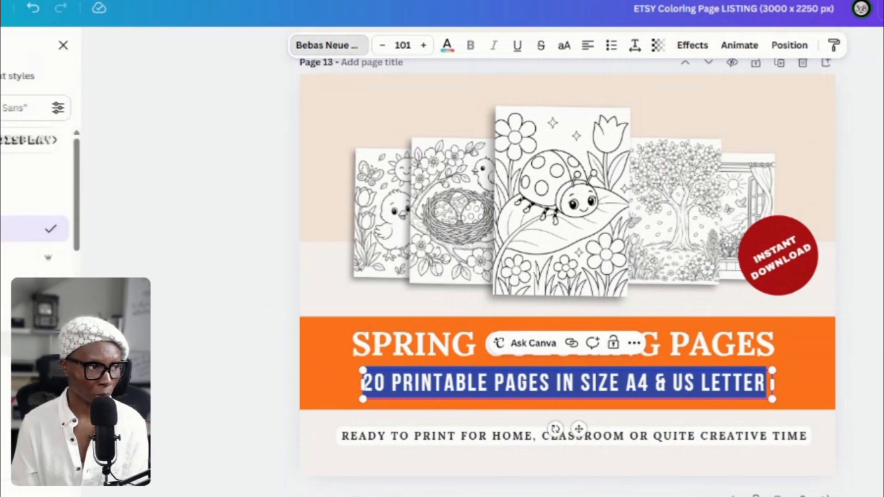
left_click(37, 193)
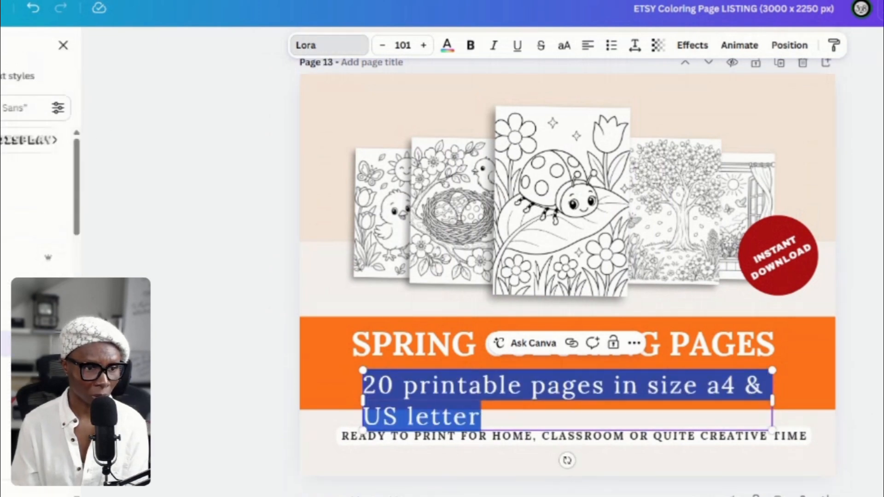
Resize the subtitle so it fits on one line and reposition it under the heading inside the orange banner
left_click_drag(772, 401, 832, 384)
left_click(832, 402)
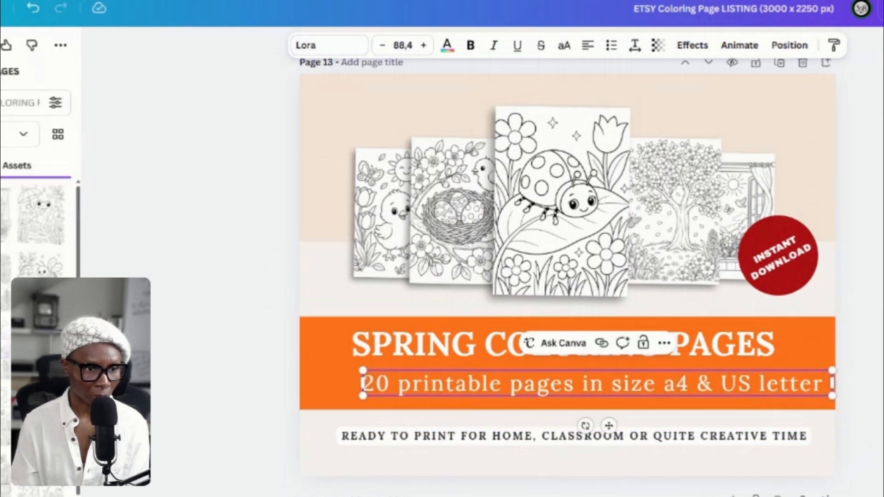
left_click(832, 402)
left_click_drag(769, 385, 733, 379)
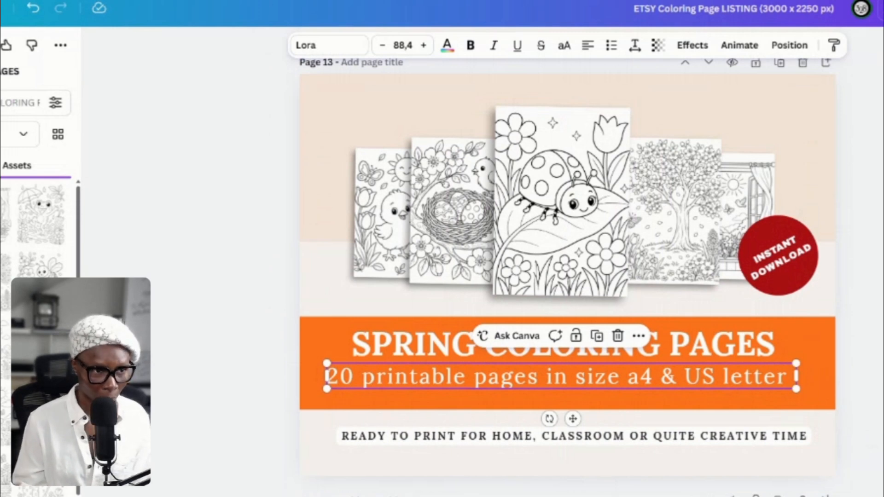
left_click(861, 371)
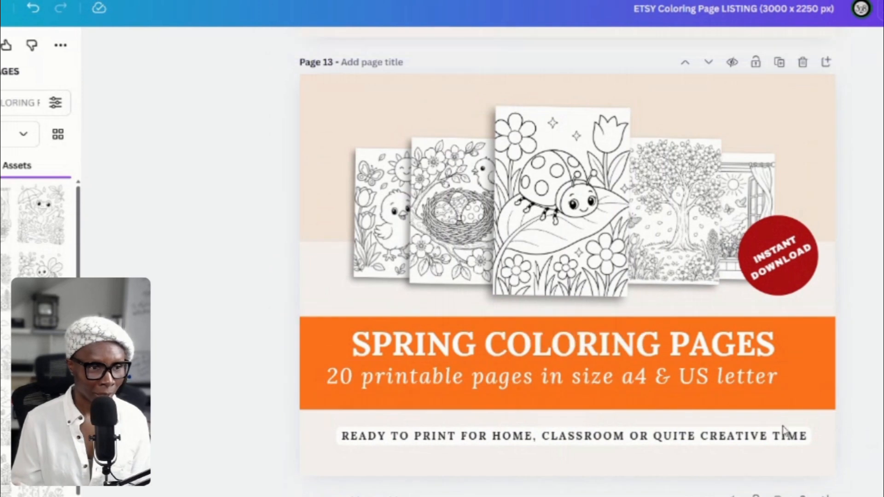
Give the italic subtitle a grey rounded background effect and scale it down to sit narrower than the heading
left_click(768, 375)
left_click_drag(780, 376, 326, 376)
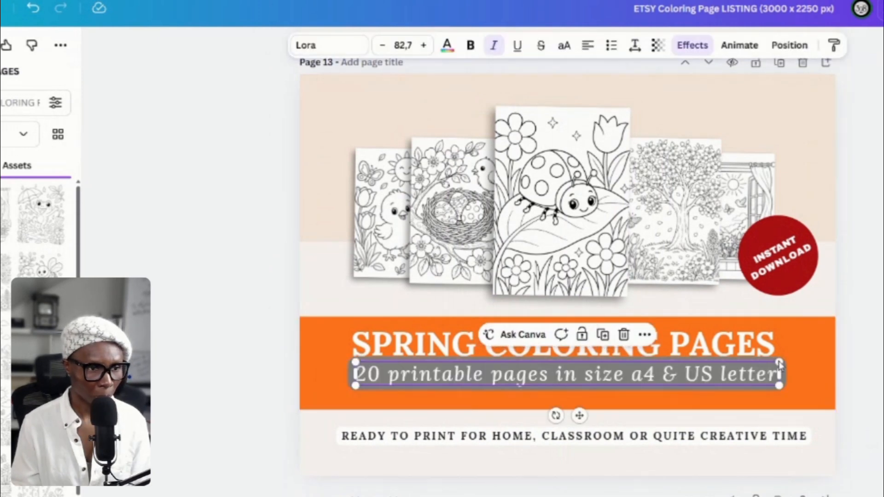
left_click_drag(779, 361, 758, 366)
key("Escape")
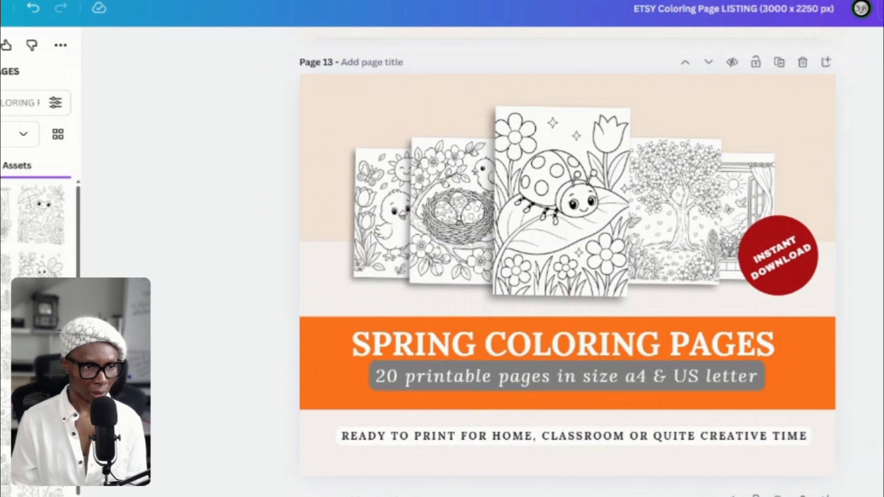
Recolor the circle of the INSTANT DOWNLOAD badge to the same orange as the title banner
left_click(800, 293)
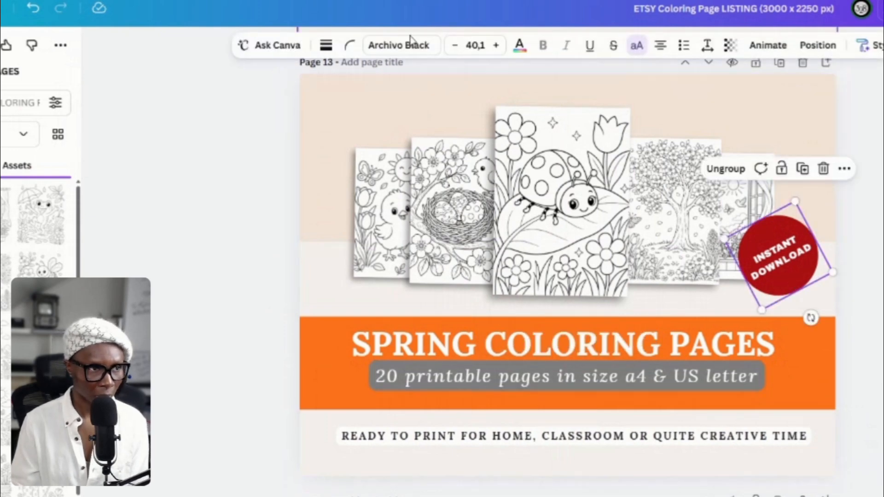
left_click(785, 237)
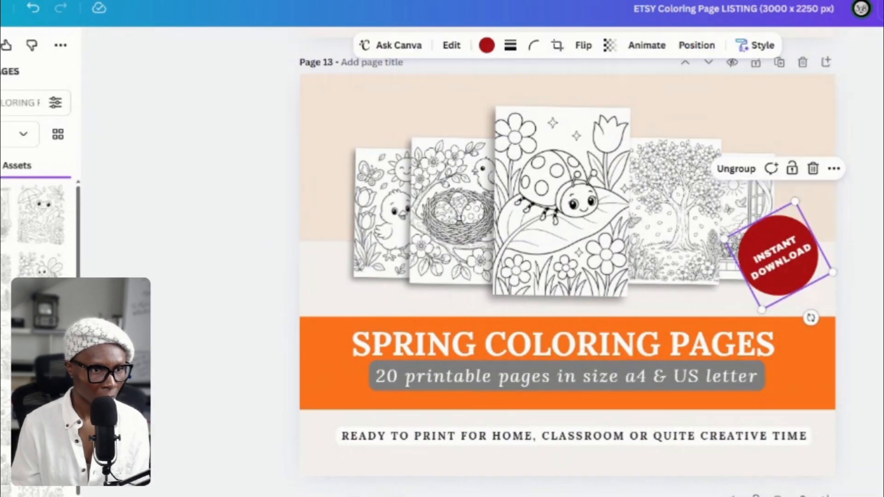
left_click_drag(810, 239, 811, 240)
left_click(804, 238)
left_click(487, 46)
left_click(6, 191)
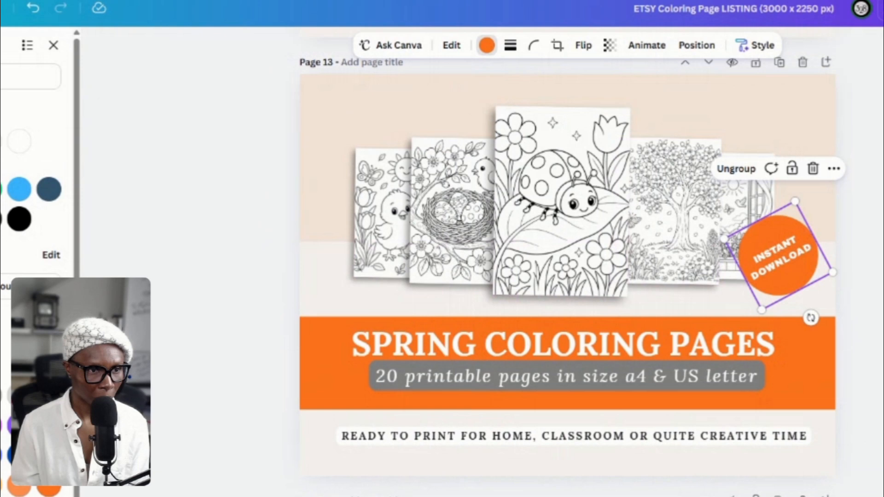
key("Escape")
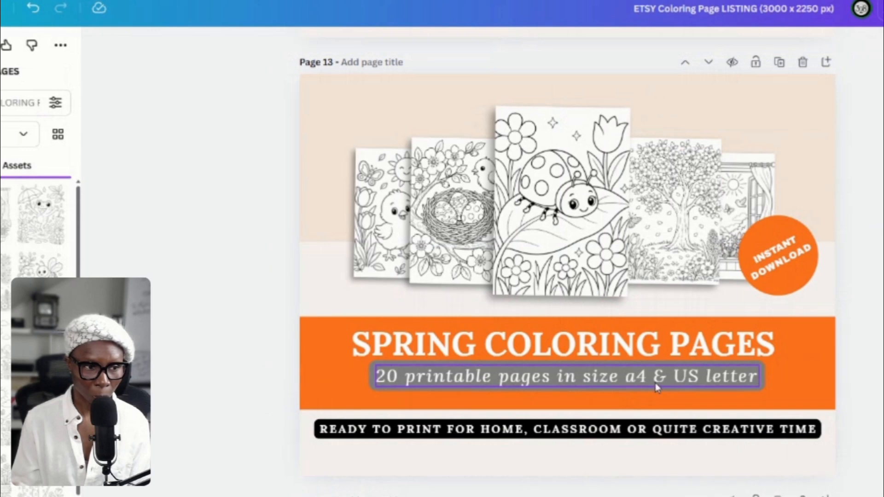
scroll(709, 381, "up", 2)
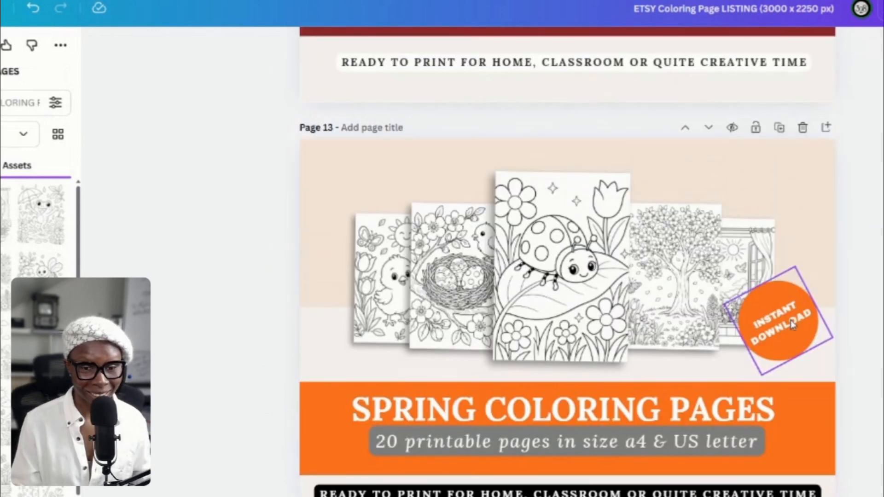
left_click(793, 302)
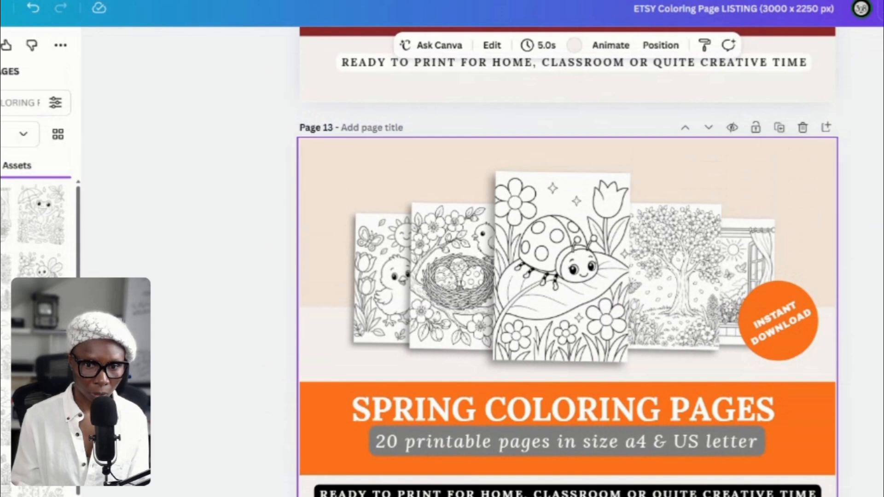
left_click(826, 364)
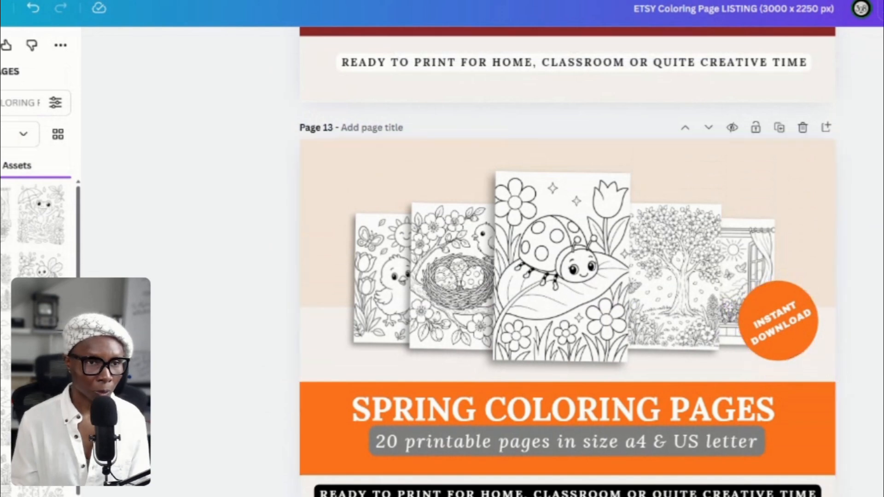
Download only page 13, the orange-banner SPRING COLORING PAGES design, as a PNG
left_click(883, 9)
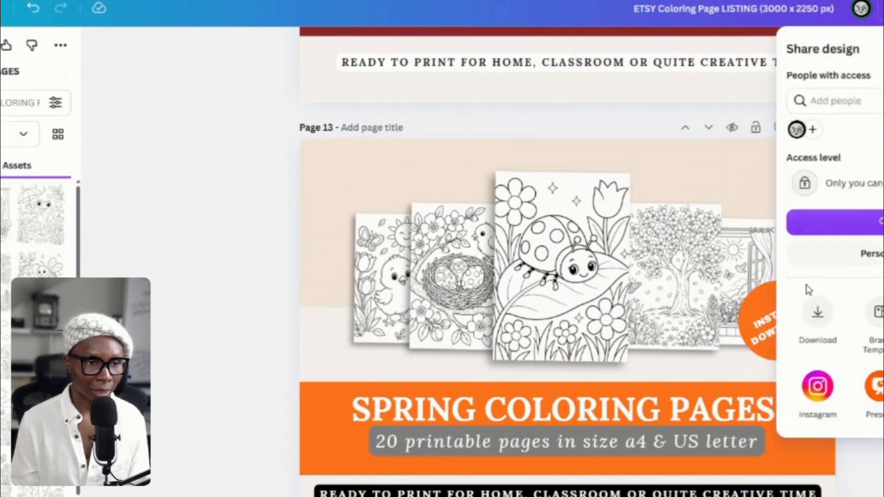
left_click(817, 312)
left_click(866, 102)
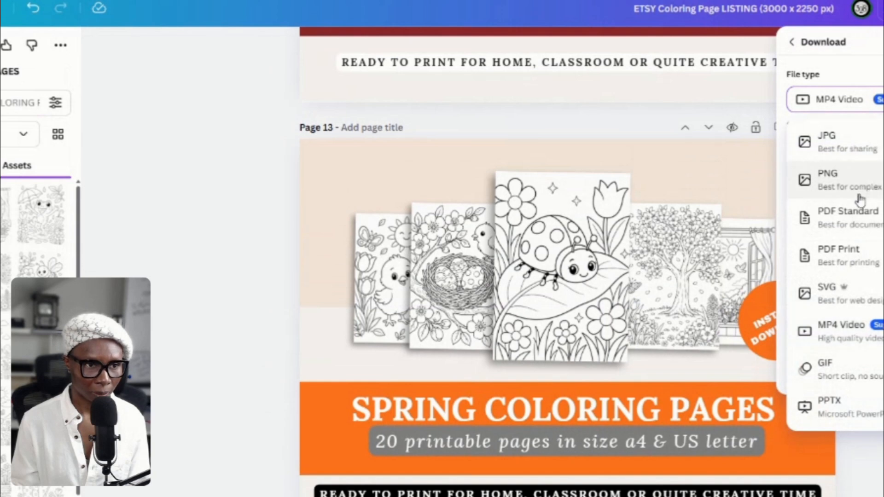
left_click(868, 173)
left_click(834, 275)
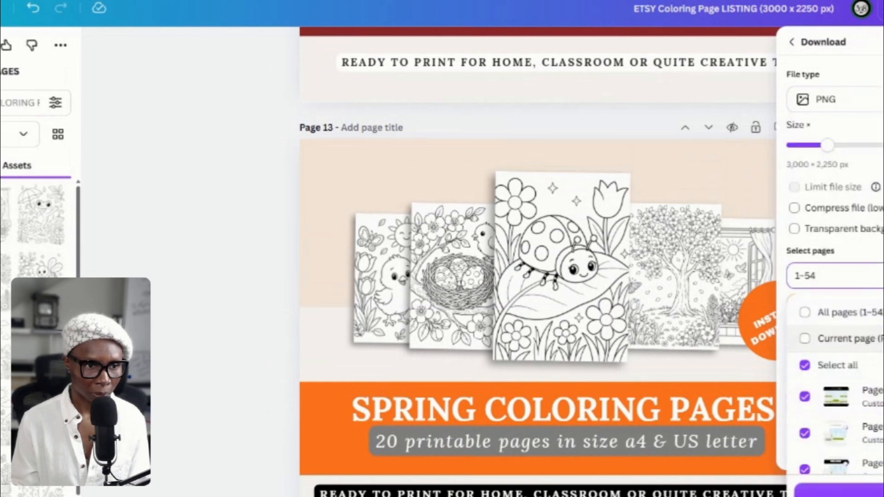
left_click(865, 339)
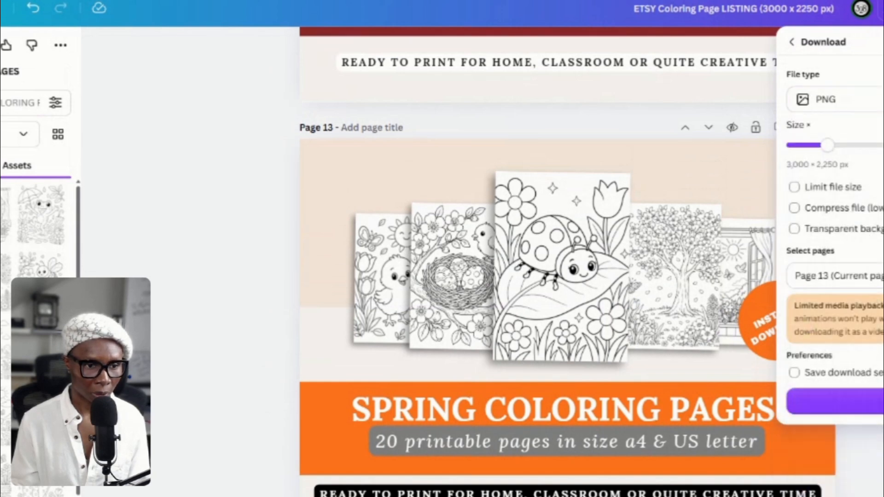
left_click(865, 402)
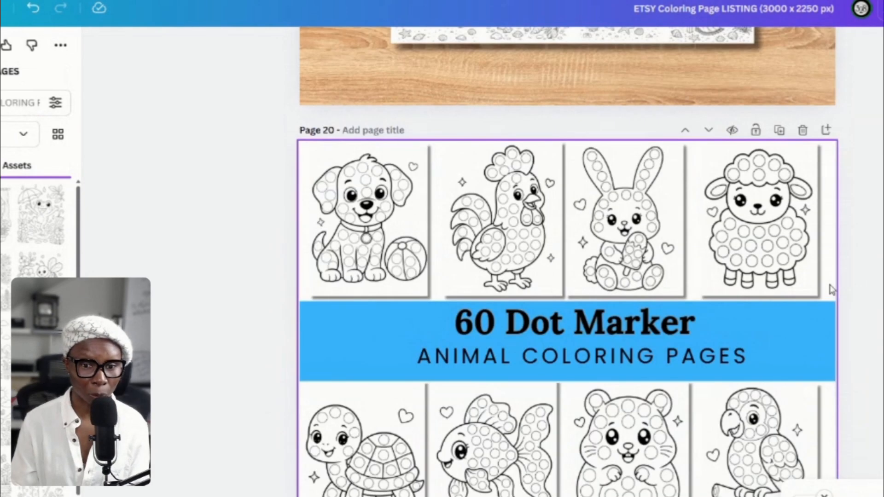
Duplicate the "60 Dot Marker" page and replace the eight animal pictures on the copy with spring coloring pages
scroll(831, 291, "down", 1)
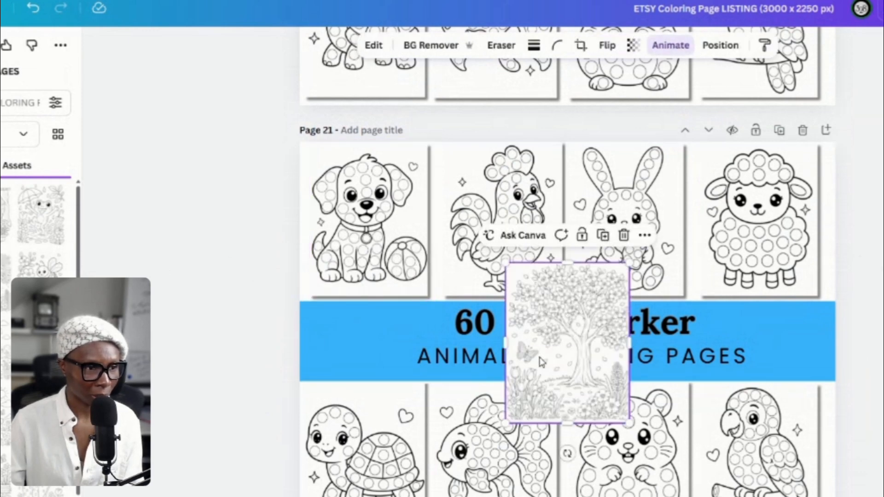
left_click_drag(541, 362, 379, 266)
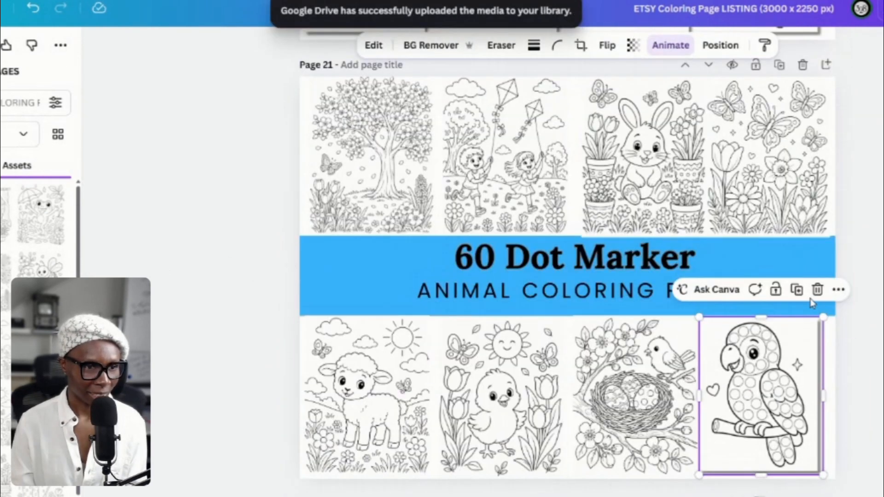
left_click(818, 289)
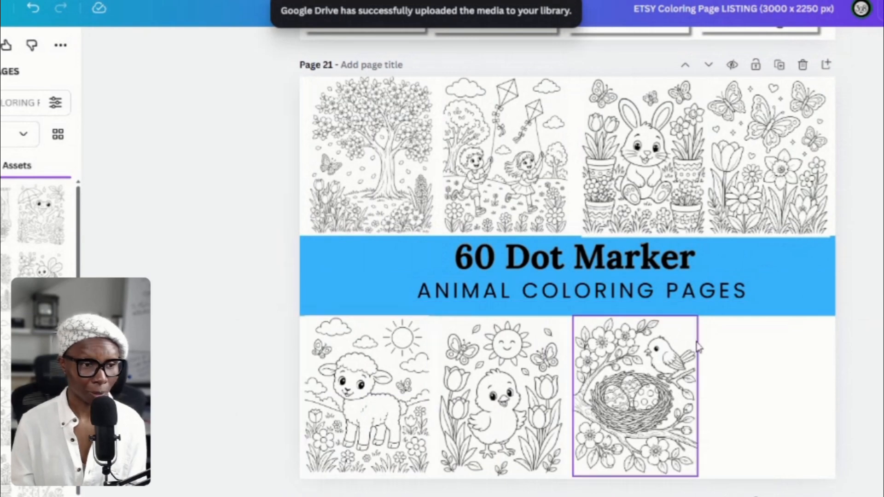
left_click_drag(575, 284, 770, 399)
left_click_drag(770, 399, 770, 399)
Change the blue banner's heading to "SPRING COLORING" on one line and delete the "ANIMAL COLORING PAGES" subtitle
type("SPRING COLORING")
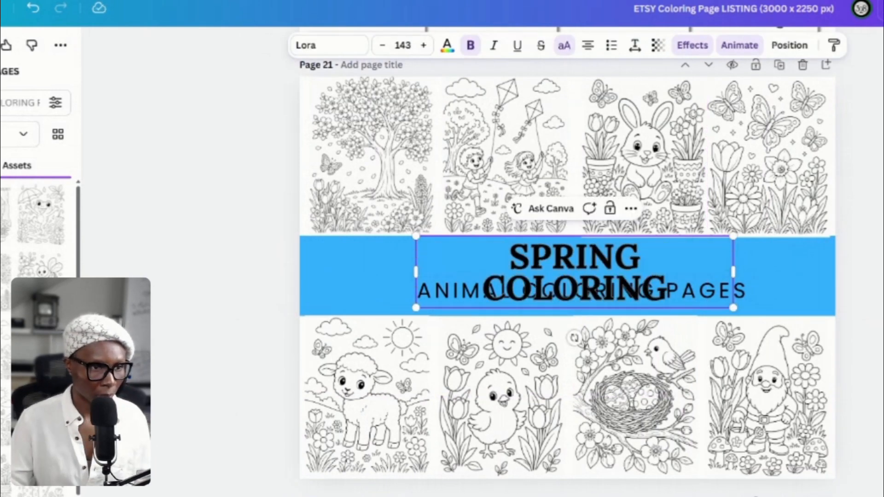
left_click_drag(733, 271, 771, 289)
left_click(772, 290)
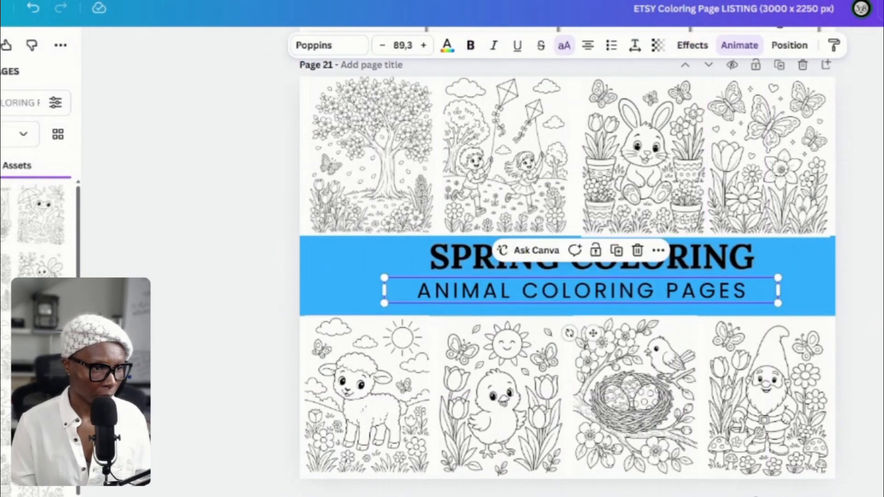
left_click(637, 250)
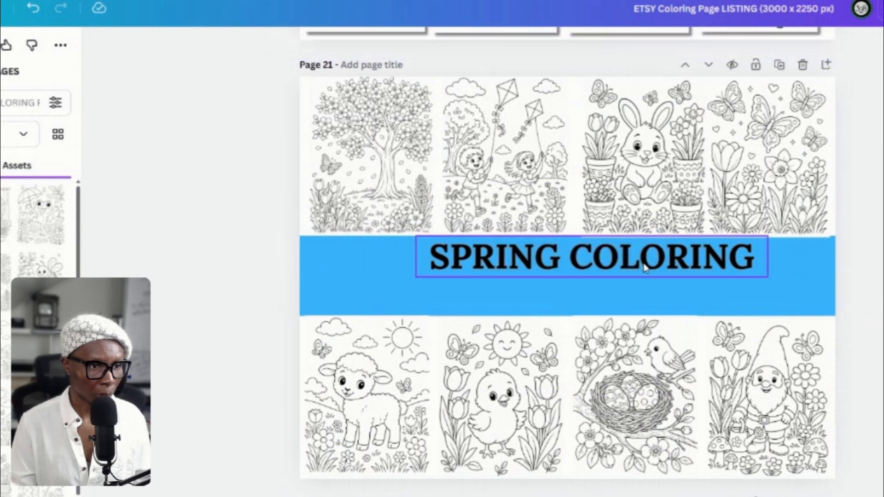
Enlarge and center the SPRING COLORING heading in the banner and recolor the banner yellow
left_click_drag(640, 261, 629, 278)
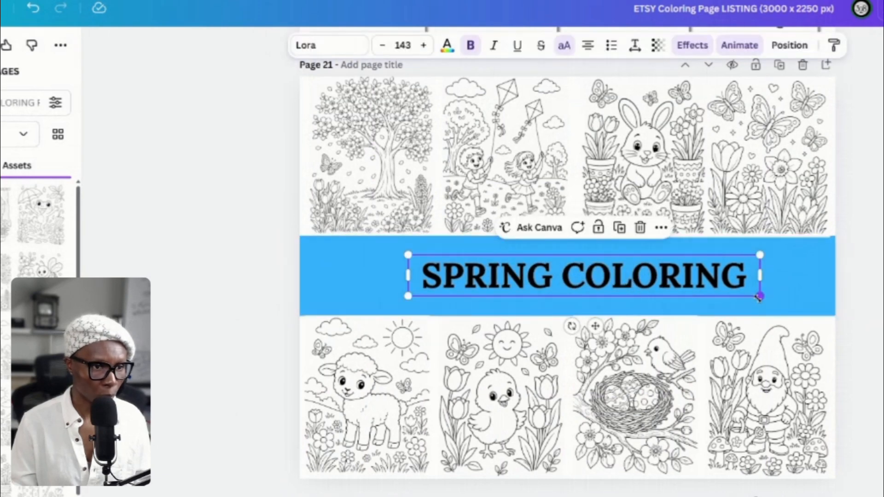
left_click_drag(761, 294, 818, 334)
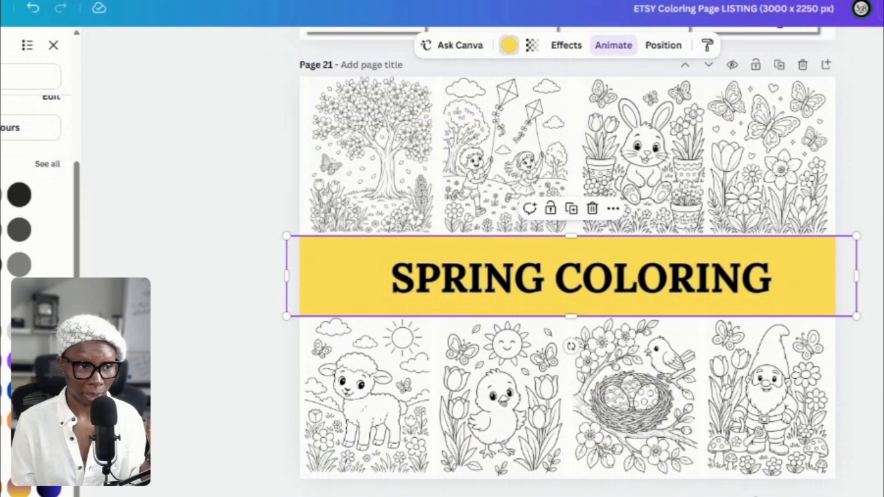
key("Escape")
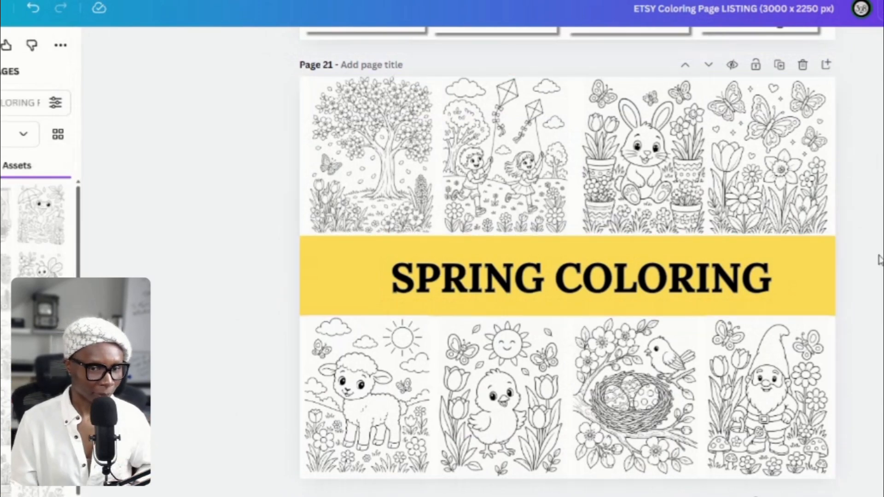
Review the page 21 layout and open the animation options for the whole page
scroll(878, 258, "up", 2)
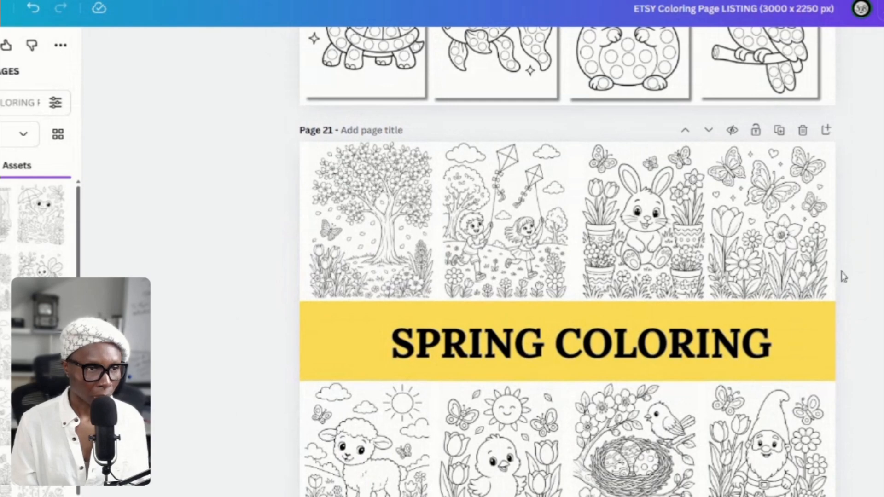
scroll(795, 379, "down", 2)
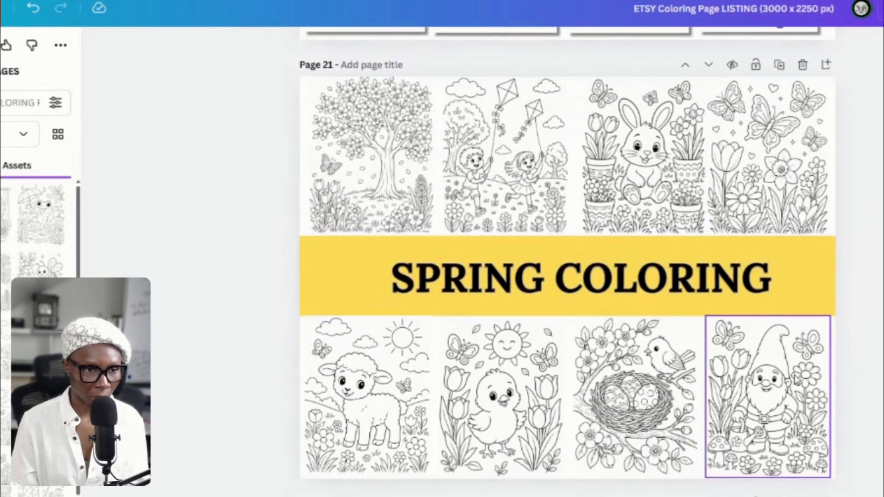
left_click(835, 207)
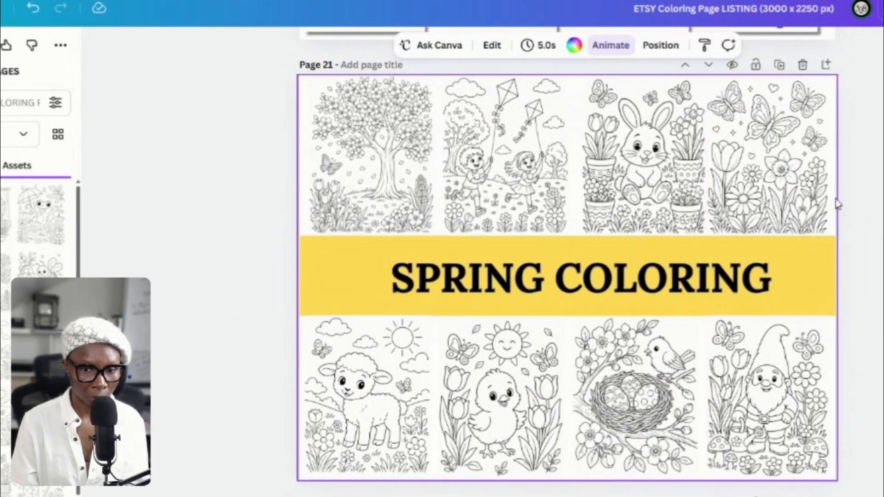
left_click(608, 51)
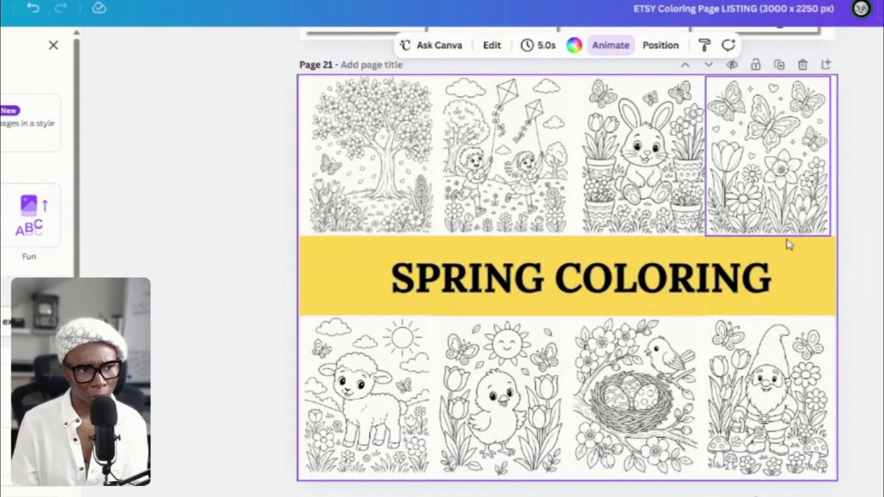
Download only the current page, page 21, as an MP4 Video
left_click(882, 8)
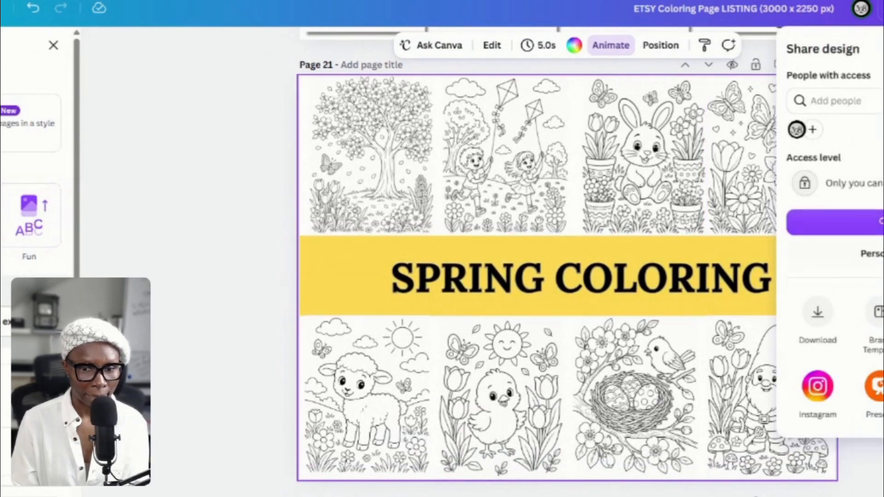
left_click(819, 313)
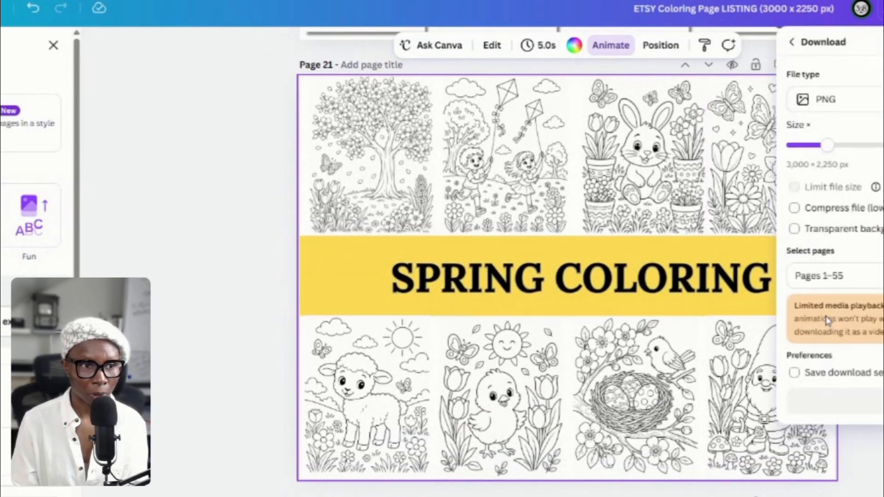
left_click(866, 110)
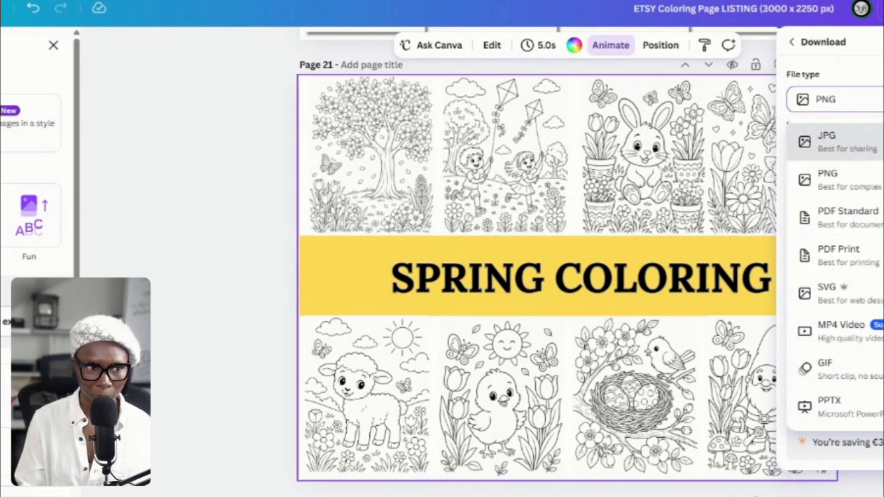
left_click(842, 339)
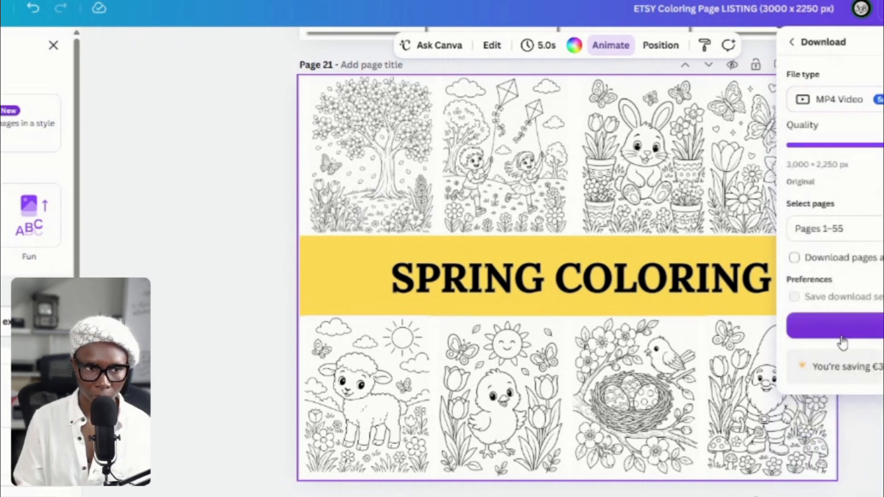
left_click(829, 229)
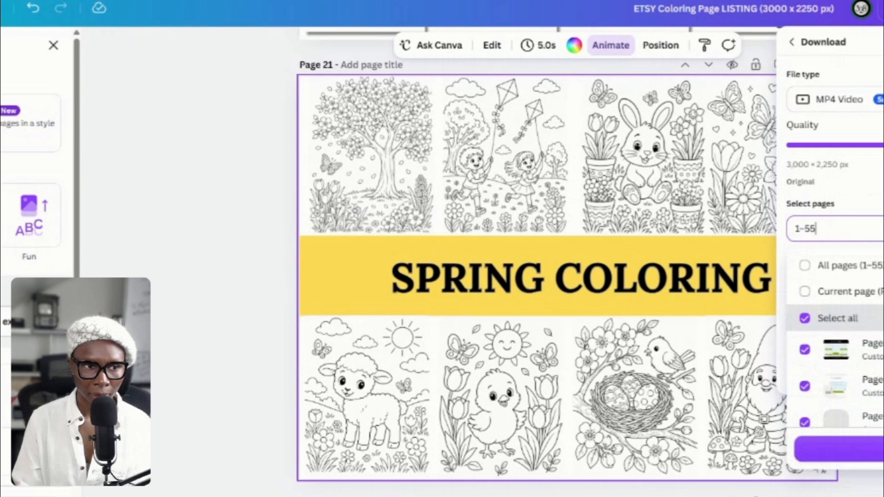
left_click(848, 292)
scroll(849, 397, "down", 1)
left_click(861, 449)
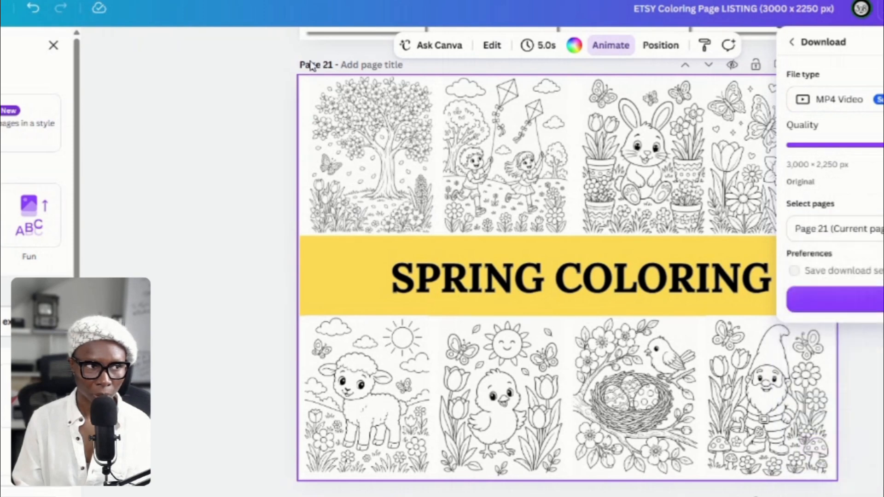
left_click(834, 299)
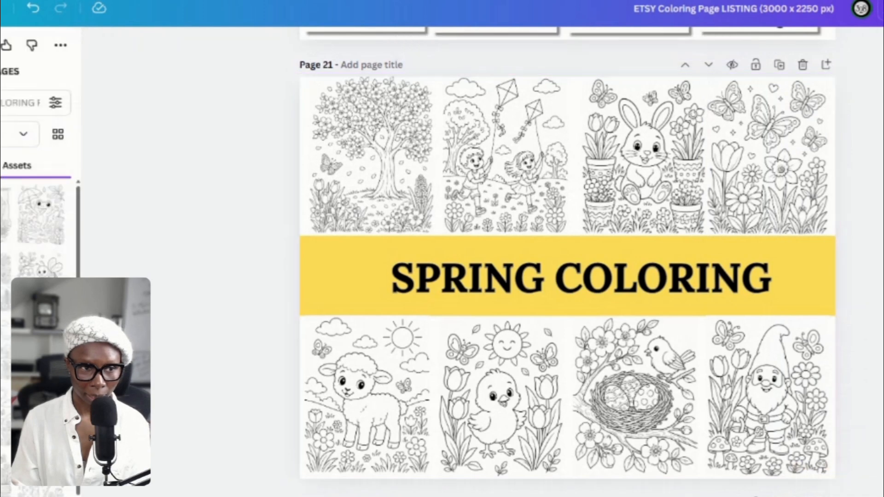
Download page 21 as a PNG image at 3,000 × 2,250 px
left_click(882, 8)
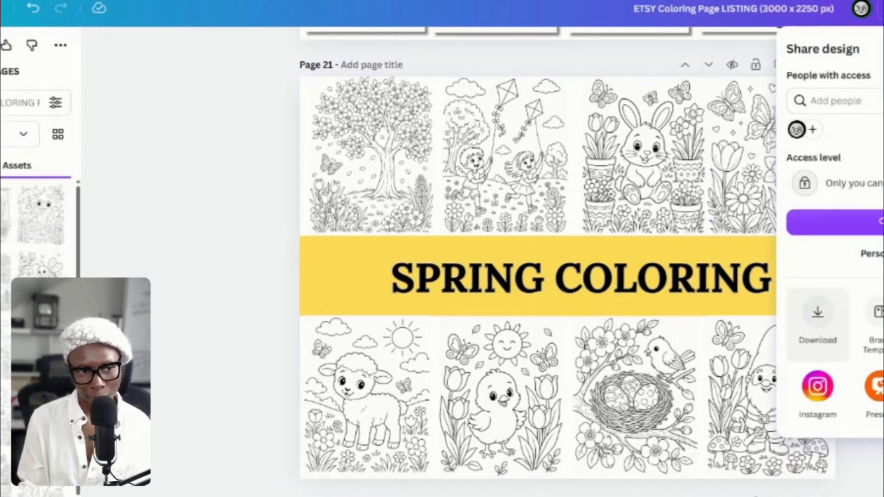
left_click(824, 318)
left_click(838, 100)
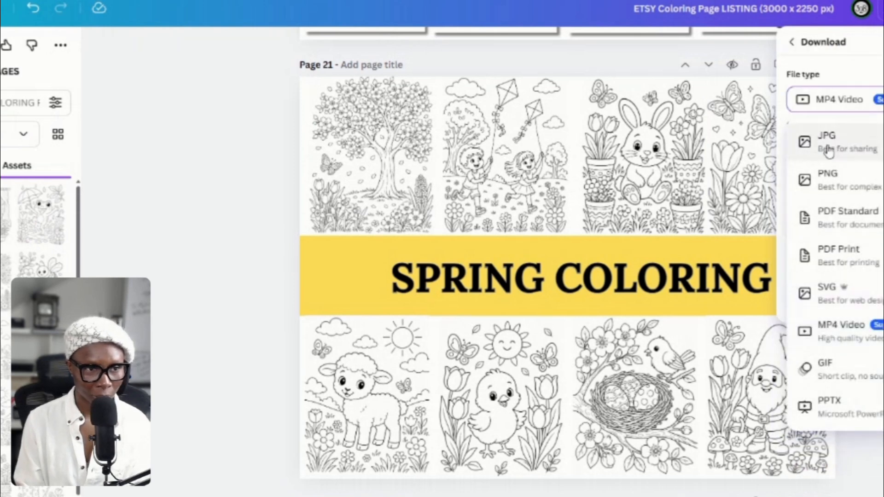
left_click(851, 178)
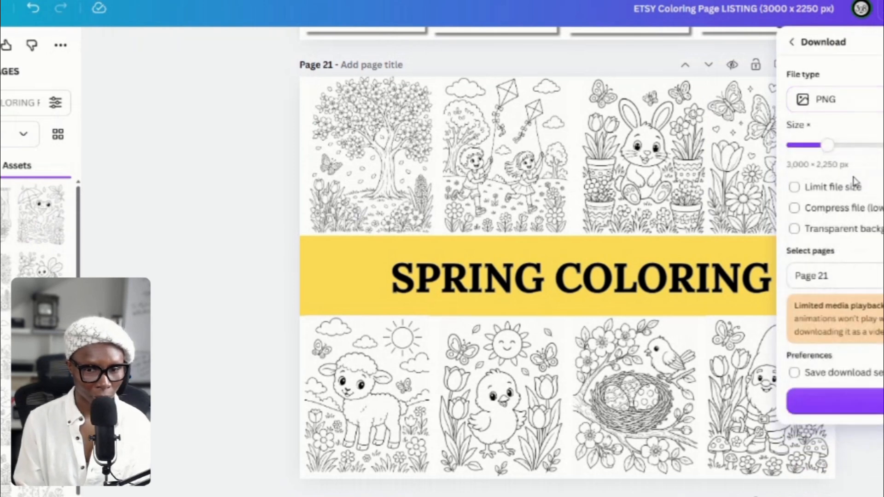
left_click(860, 407)
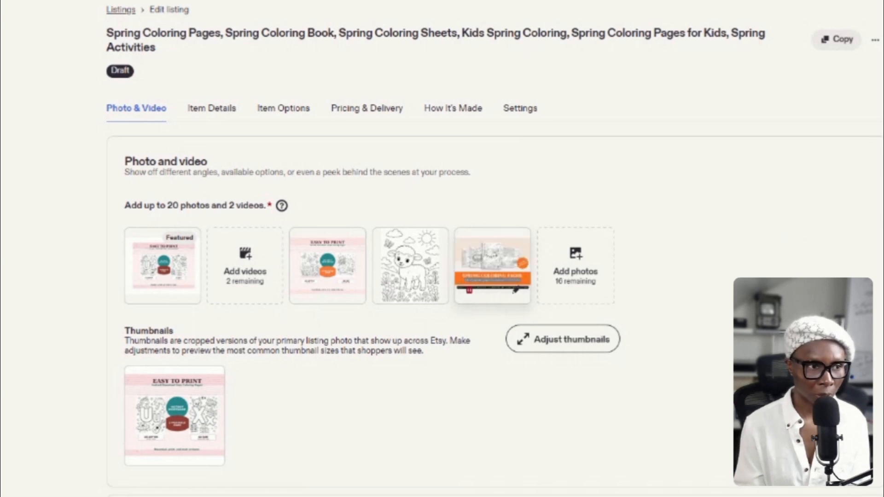
In the Etsy listing draft, move the orange SPRING COLORING PAGES image to the featured photo position and open it for editing
left_click_drag(506, 261, 175, 267)
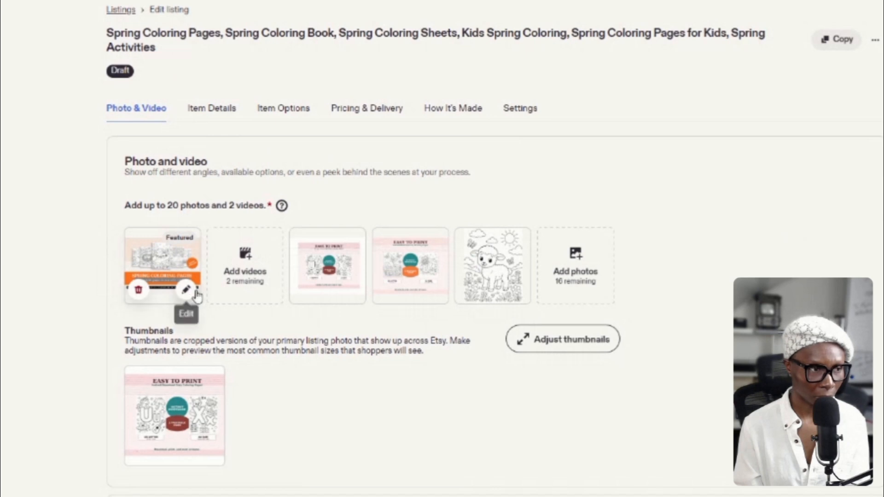
left_click(187, 290)
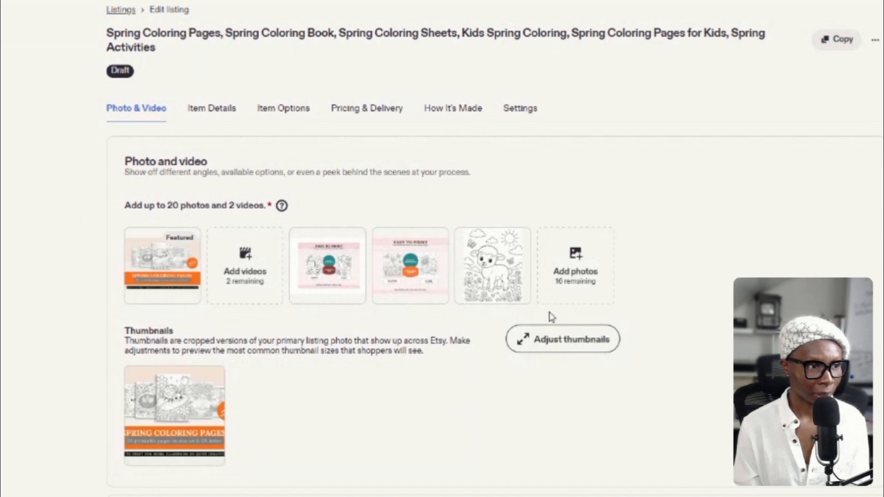
Add the yellow-banner SPRING COLORING video and its matching still image to the listing's photos and videos
left_click(251, 269)
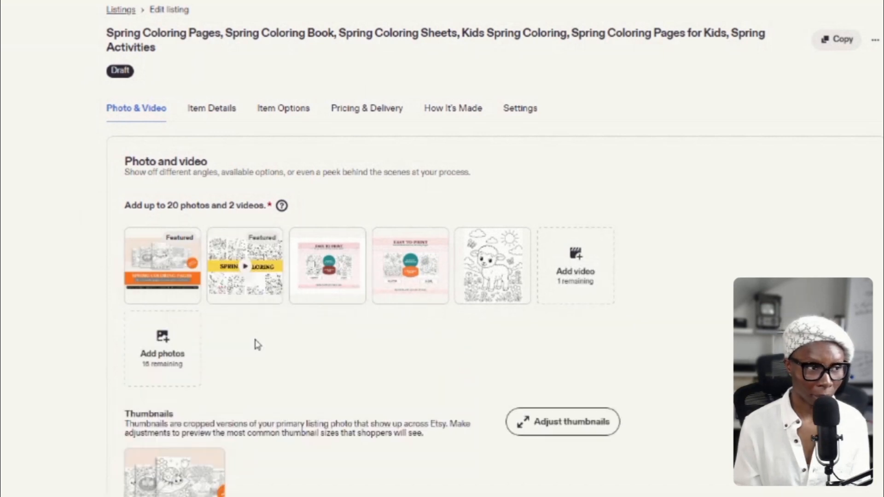
left_click(247, 273)
left_click(419, 276)
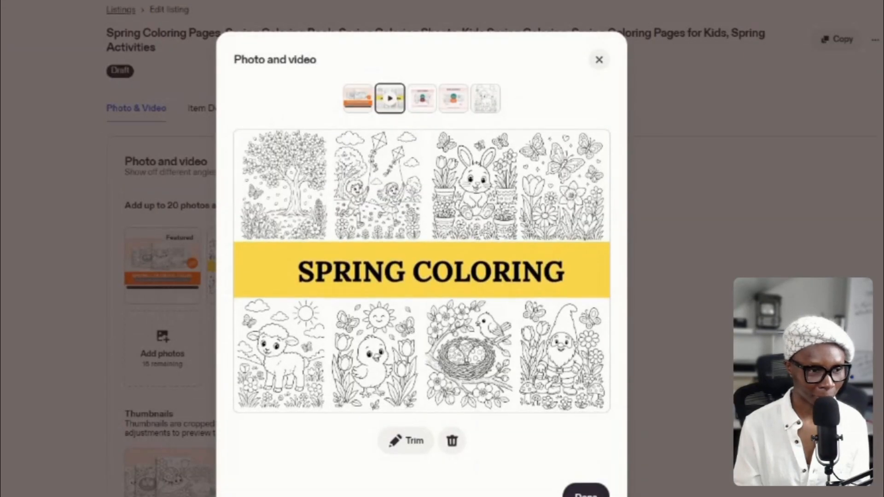
left_click(584, 492)
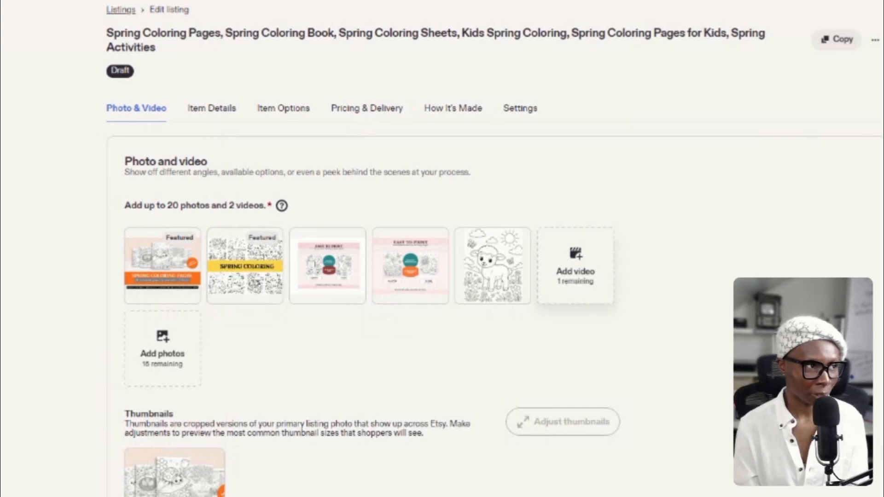
double_click(341, 188)
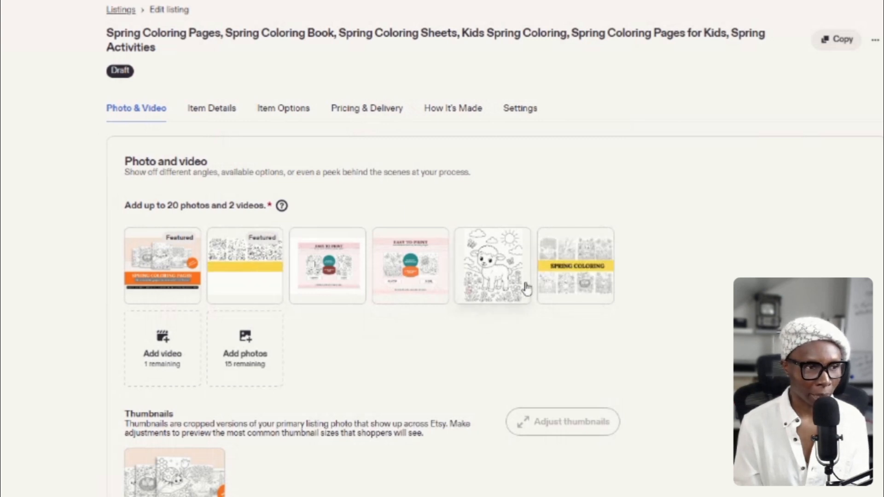
Check the lamb and EASY TO PRINT listing images at full size and delete the surplus EASY TO PRINT image
left_click(478, 286)
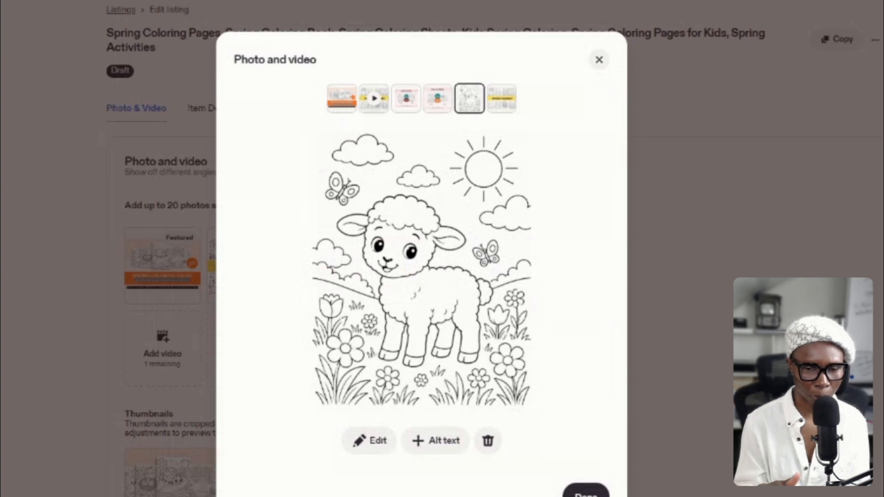
left_click(584, 491)
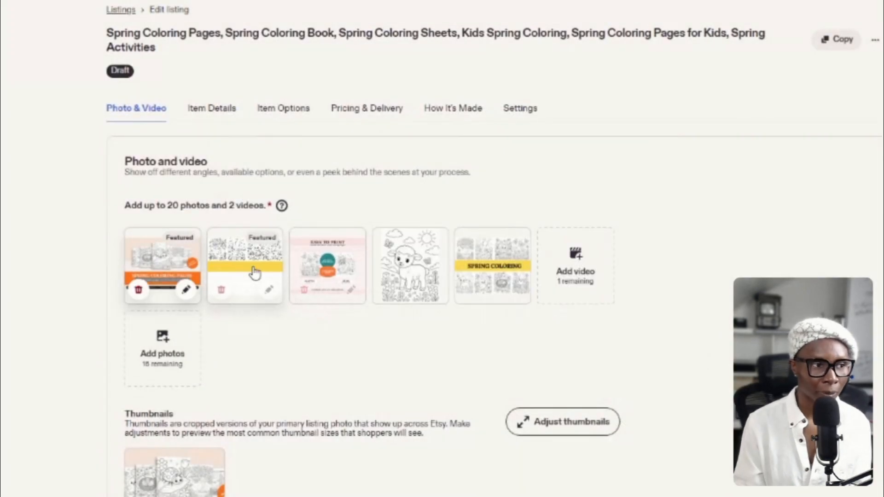
left_click(340, 269)
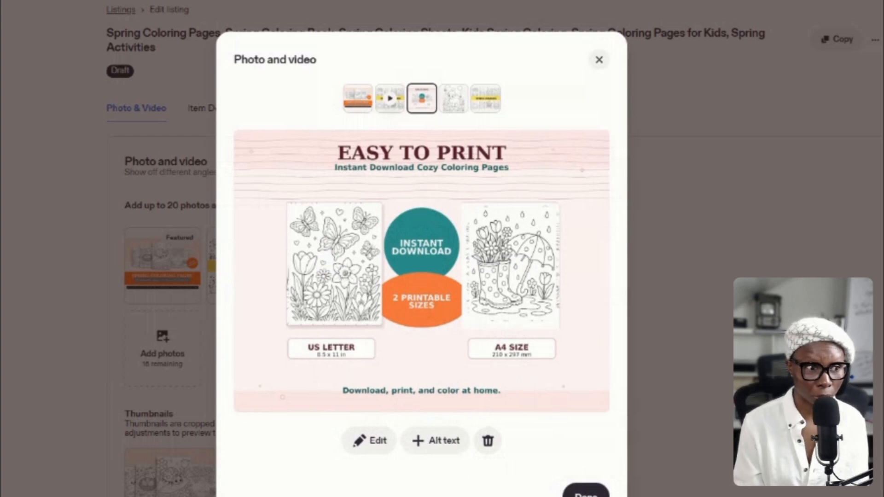
left_click(584, 492)
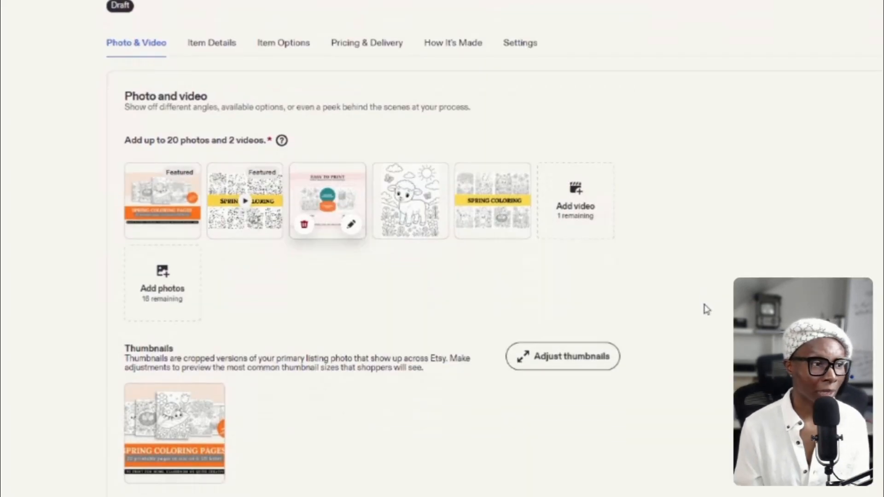
Review the listing's title and read through its description in the item details
scroll(687, 325, "down", 10)
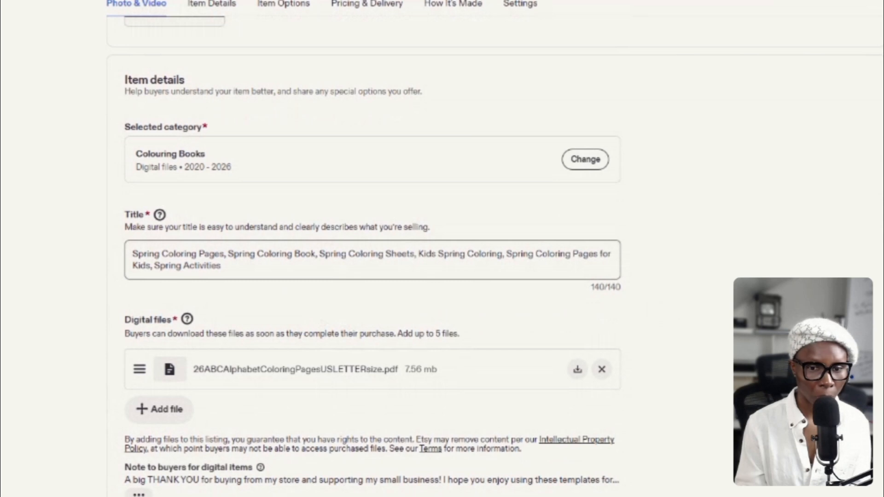
left_click(221, 266)
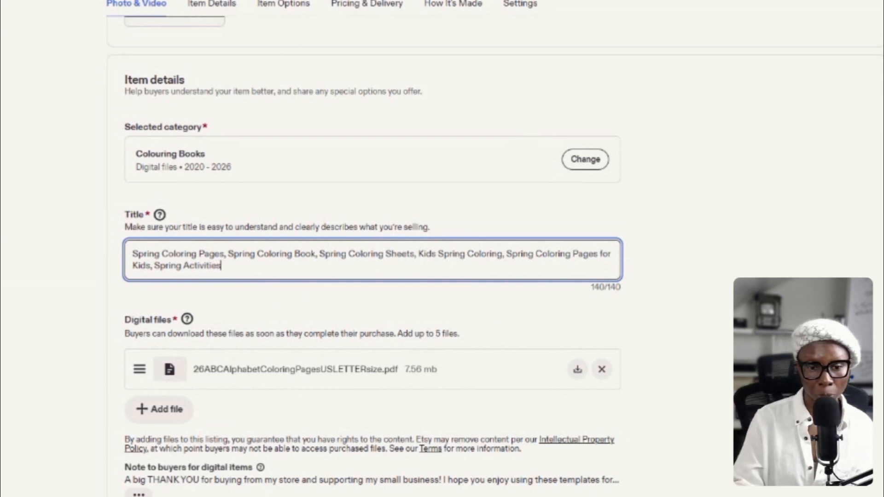
scroll(369, 276, "down", 5)
scroll(369, 276, "up", 1)
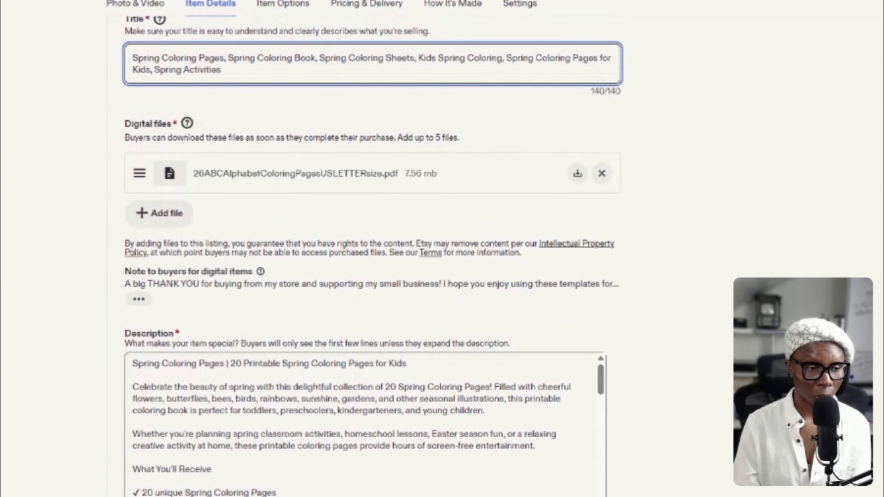
scroll(366, 423, "down", 3)
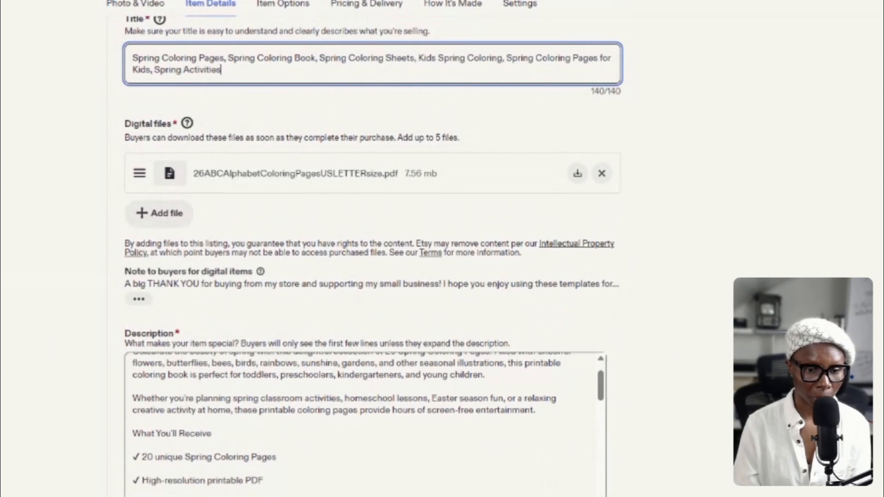
scroll(627, 355, "up", 1)
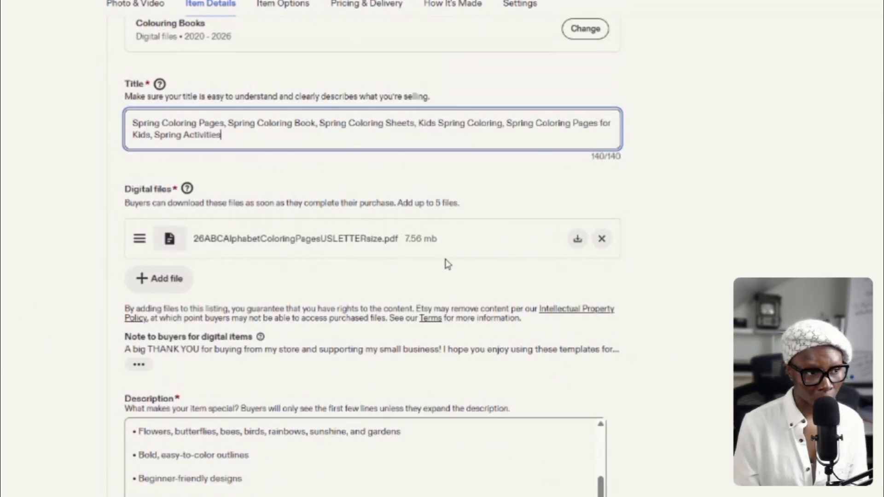
Replace the alphabet coloring PDF in the digital files with 20springcoloringpagesA4size.pdf and start adding another file
left_click(602, 239)
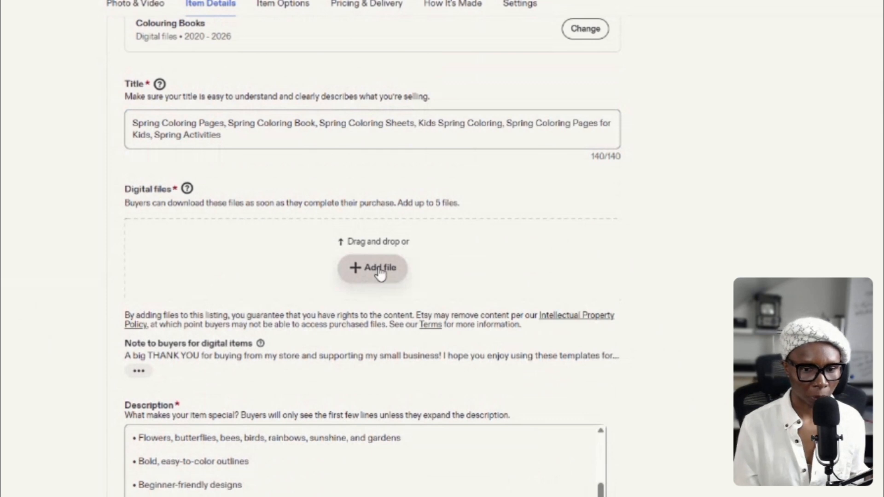
left_click(378, 272)
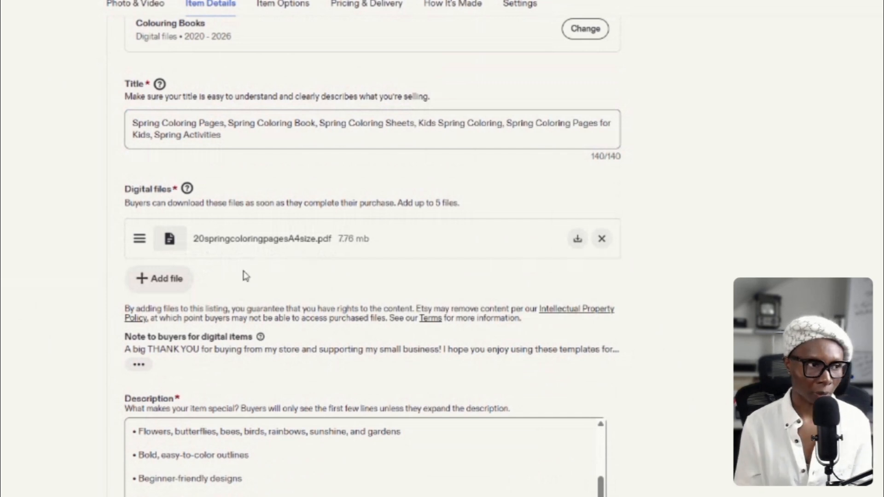
left_click(173, 279)
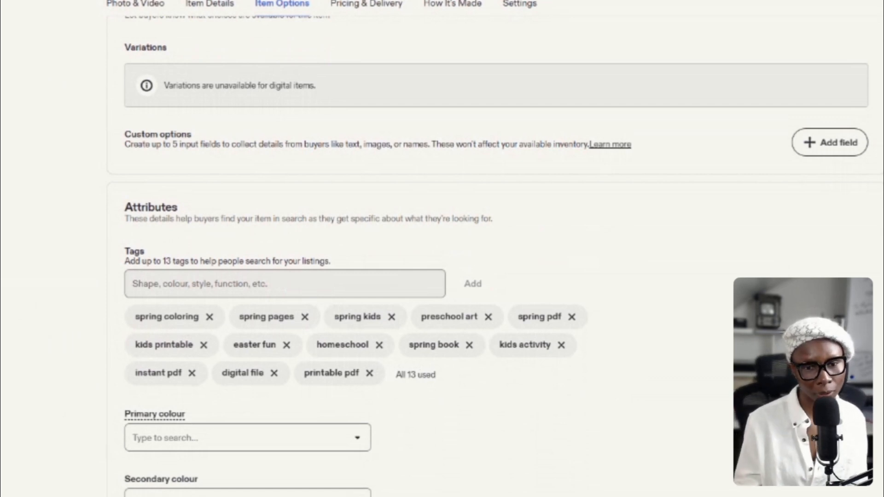
Review the listing's search tags and the attribute fields below them
scroll(442, 249, "down", 2)
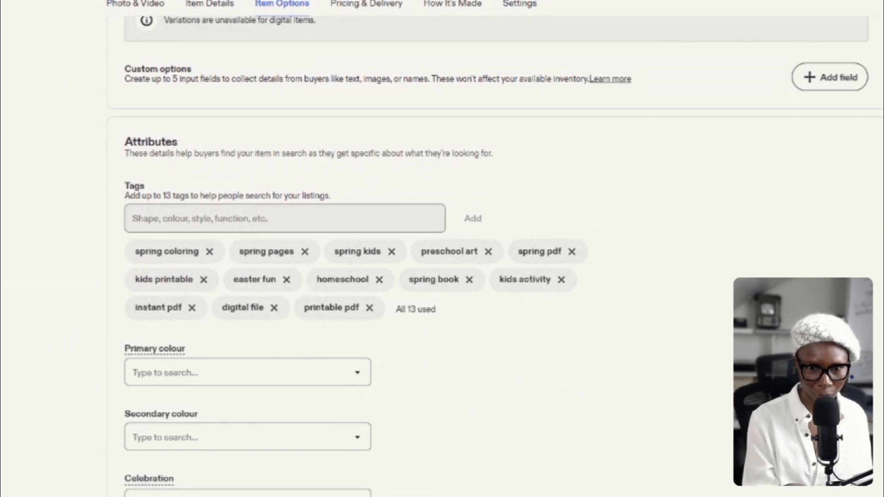
scroll(569, 331, "up", 1)
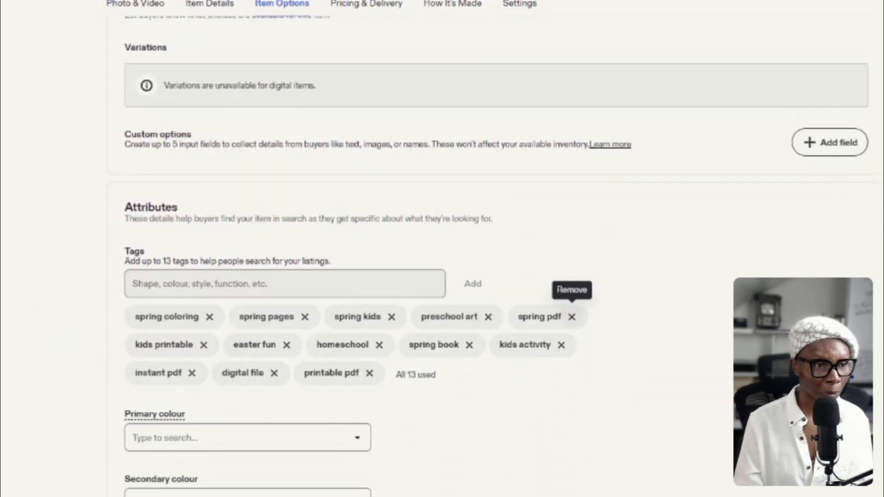